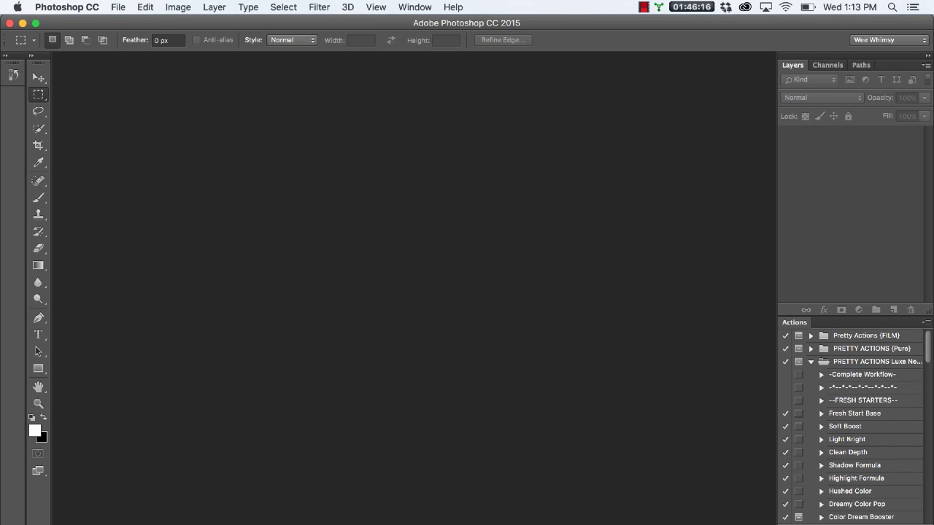
Create a File > New document titled 'Pretty Template', 11 × 14 inches at 300 pixels/inch
click(121, 8)
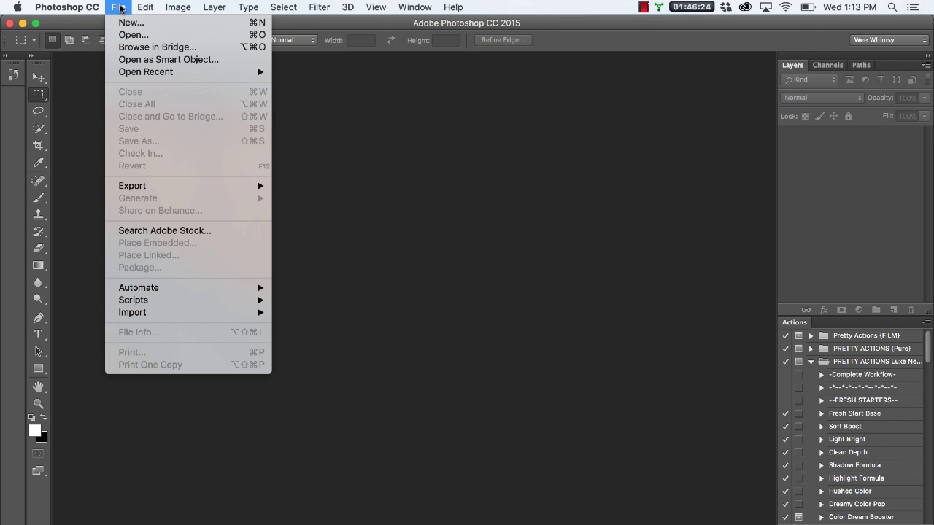
mouse_move(73, 8)
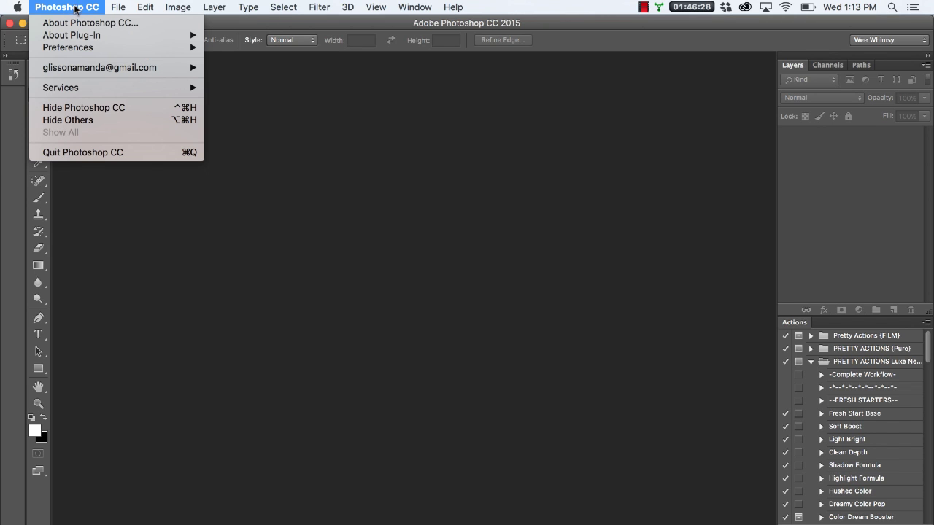
mouse_move(115, 9)
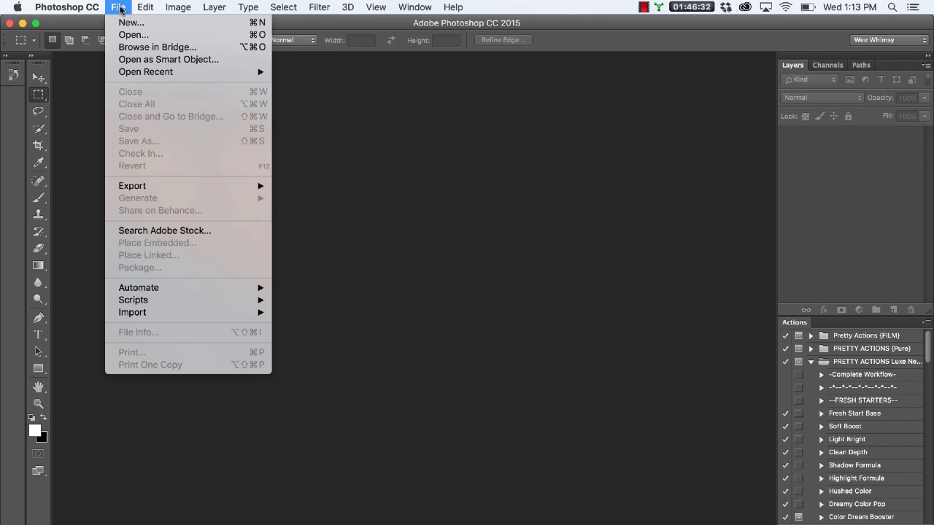
click(128, 30)
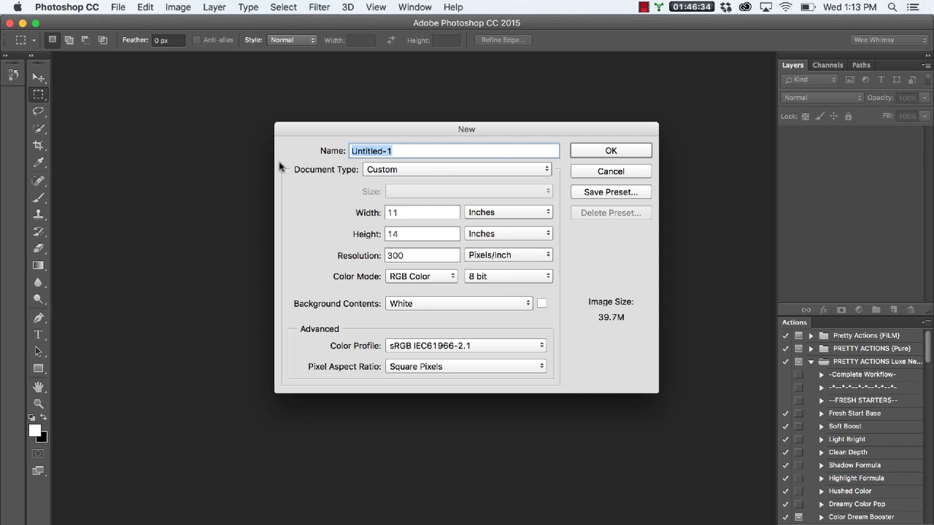
text(Pr)
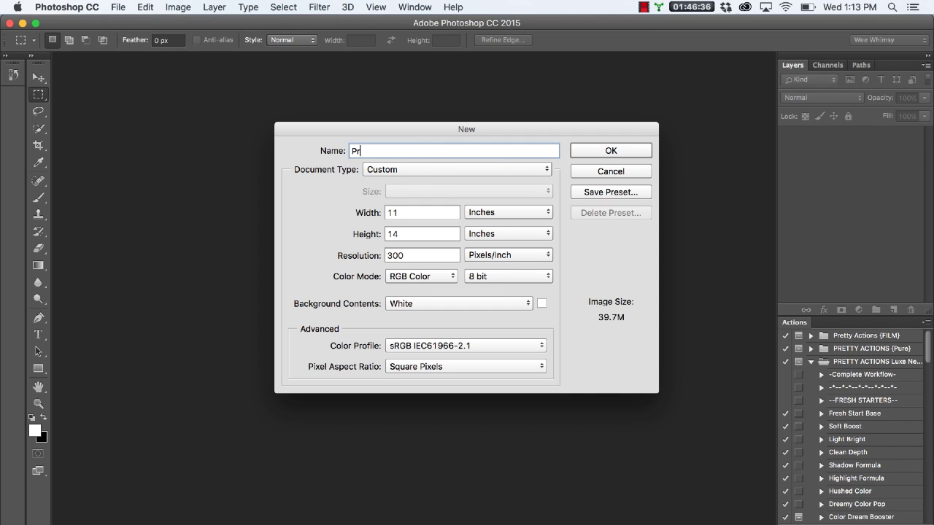
text(etty Template)
click(502, 213)
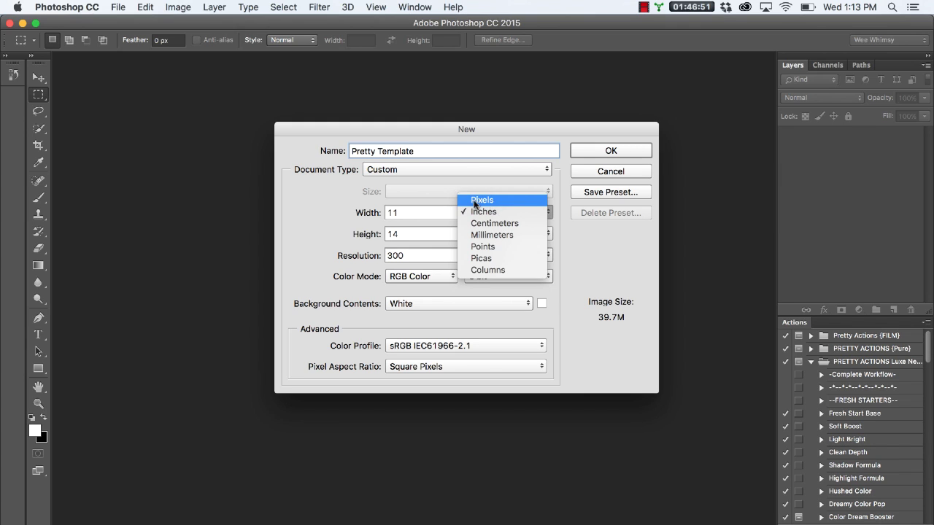
click(493, 201)
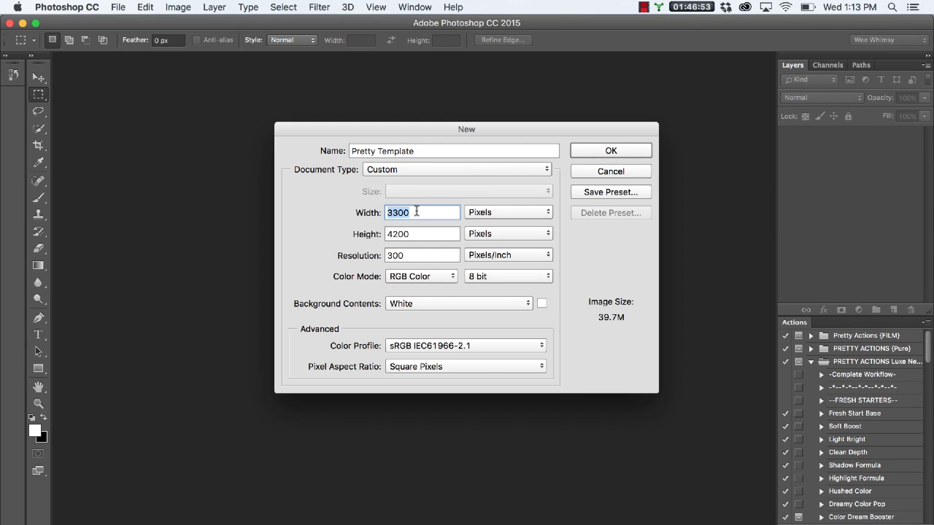
click(491, 214)
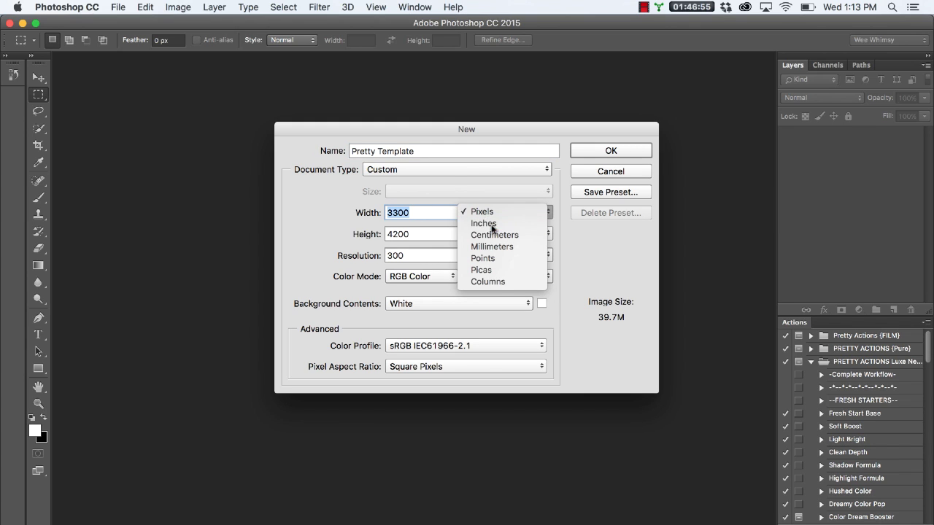
click(492, 224)
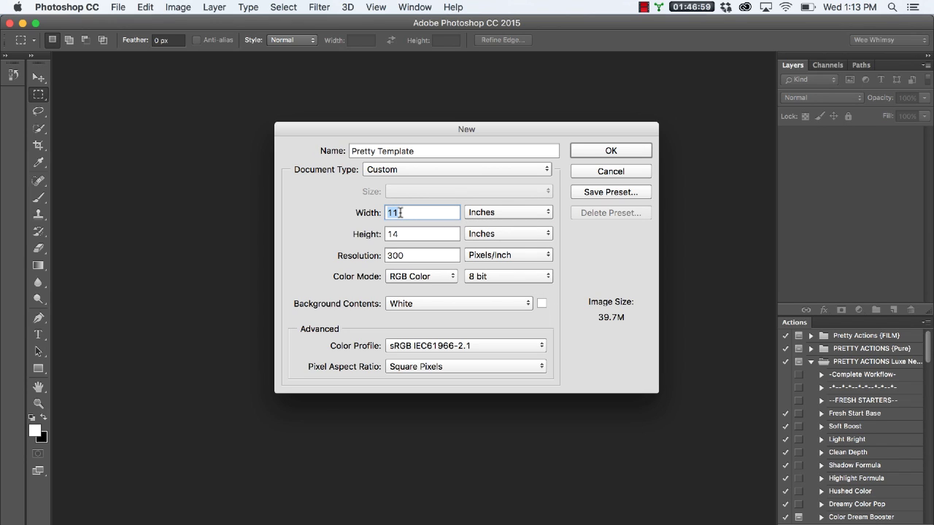
double_click(405, 255)
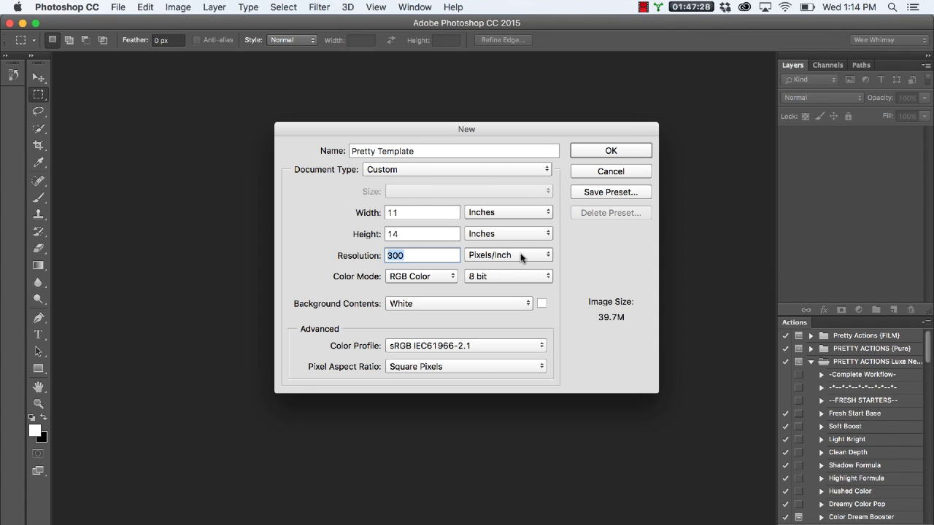
click(404, 256)
click(604, 151)
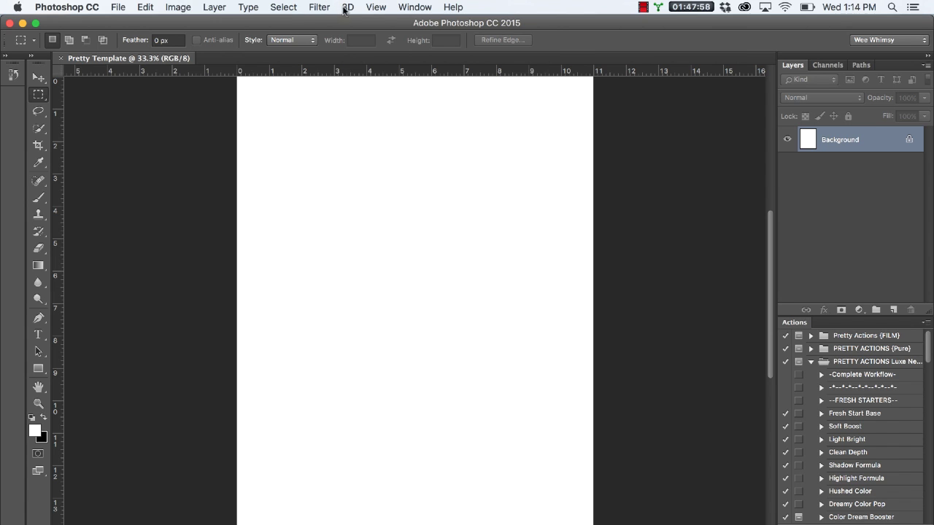
click(380, 8)
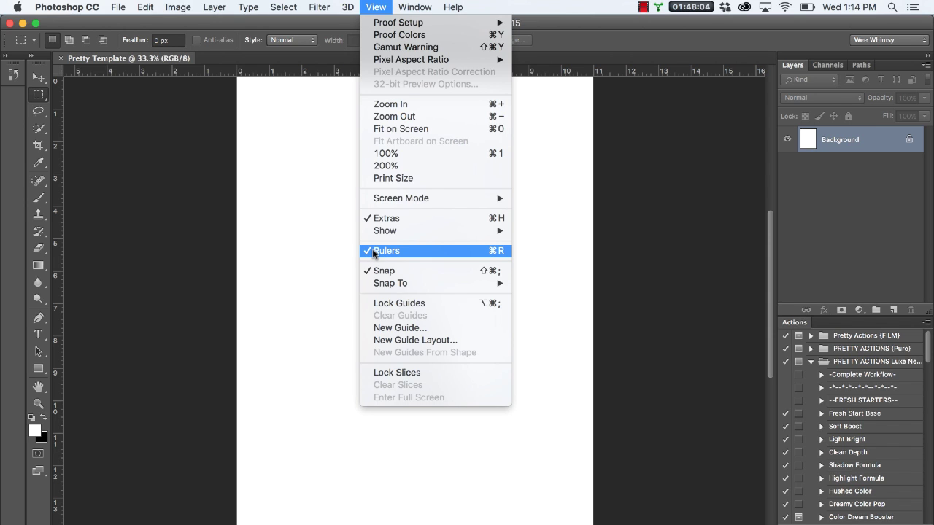
click(206, 126)
click(374, 8)
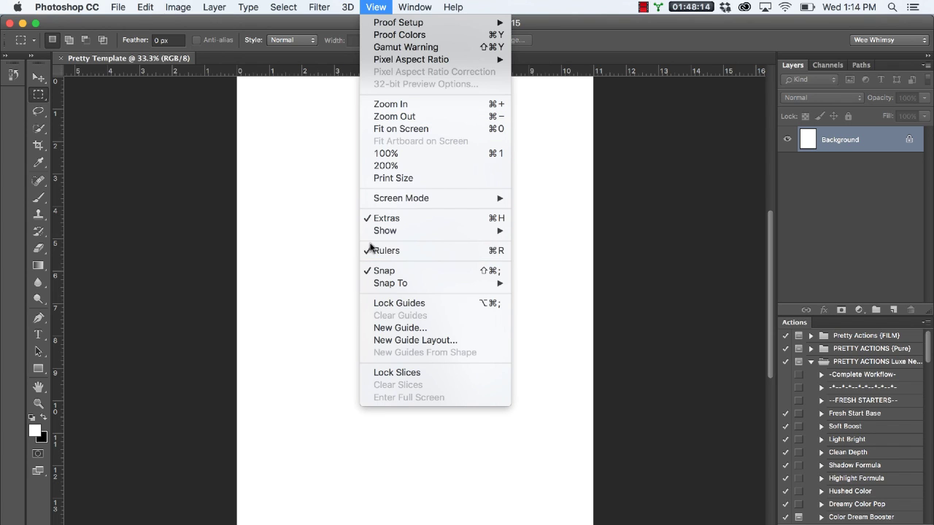
click(210, 229)
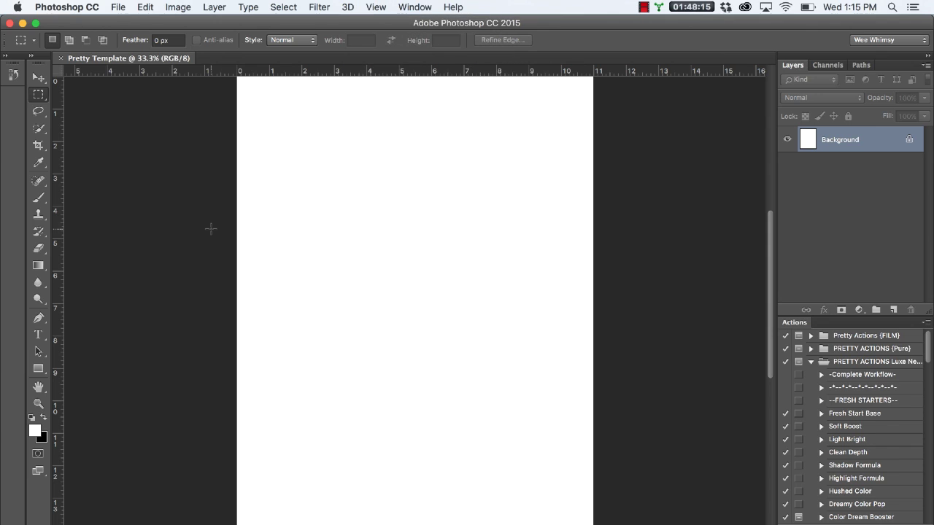
Add Layer 1 and marquee-select a 5.3 × 4.8 inch rectangle at the page's top-left corner
click(892, 312)
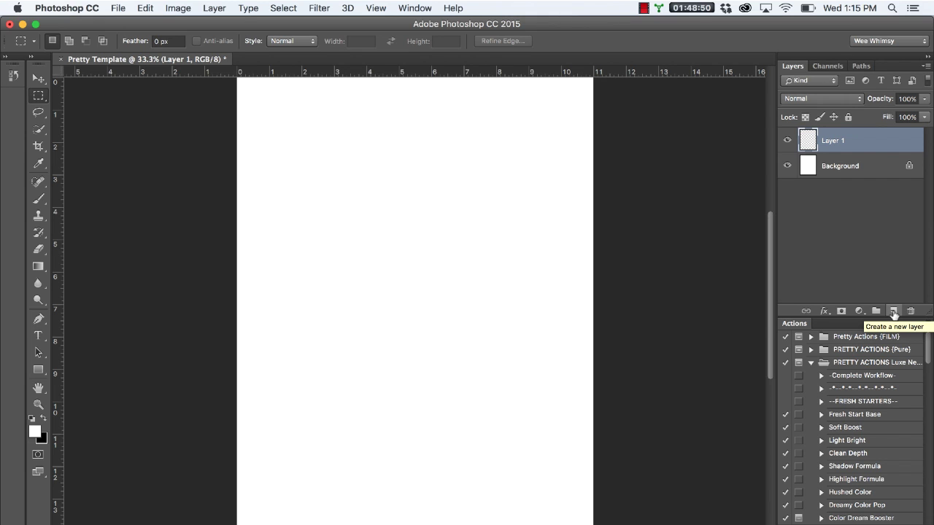
click(41, 97)
click(39, 100)
click(41, 101)
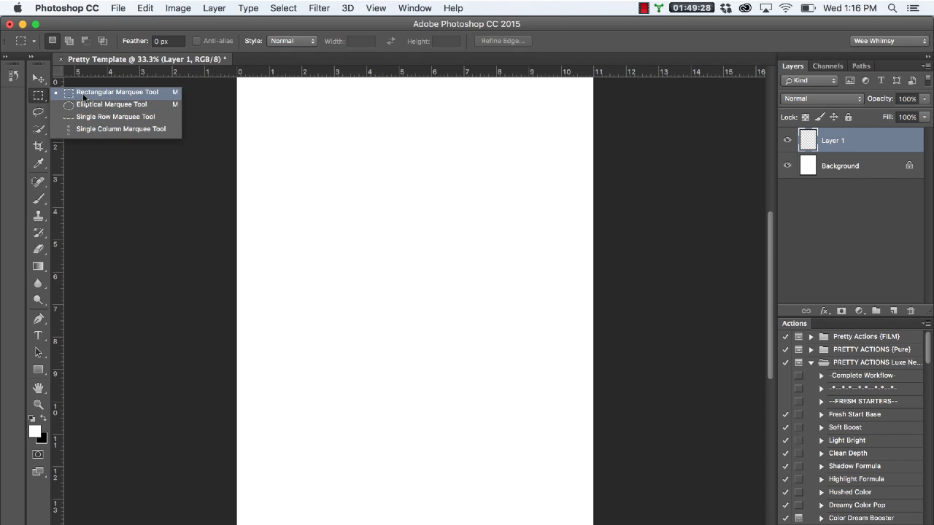
click(168, 97)
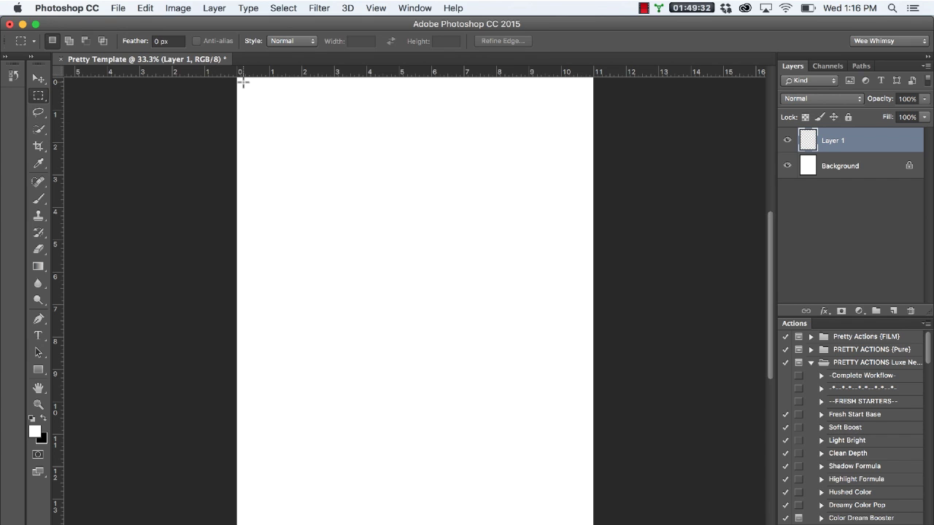
drag(241, 83, 415, 239)
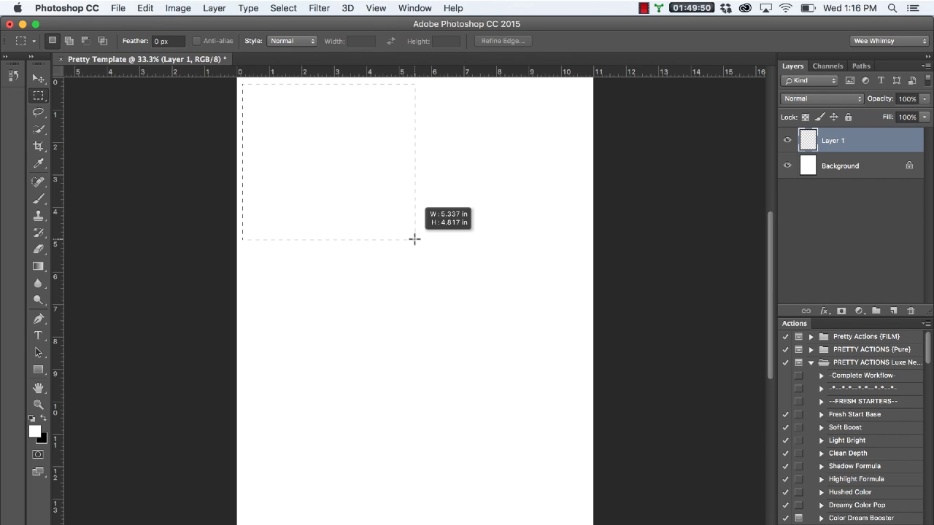
drag(414, 239, 415, 239)
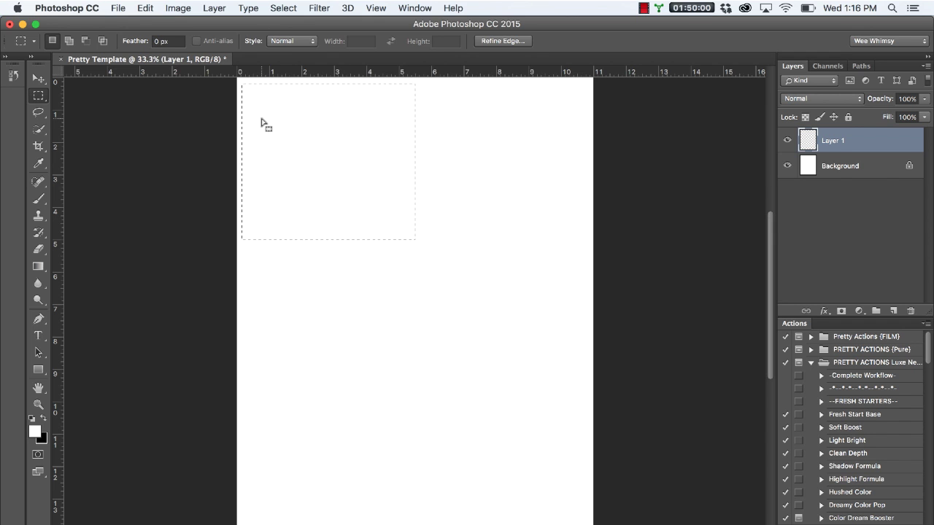
Fill the top-left selection with light blue colour 8dc8db
click(145, 8)
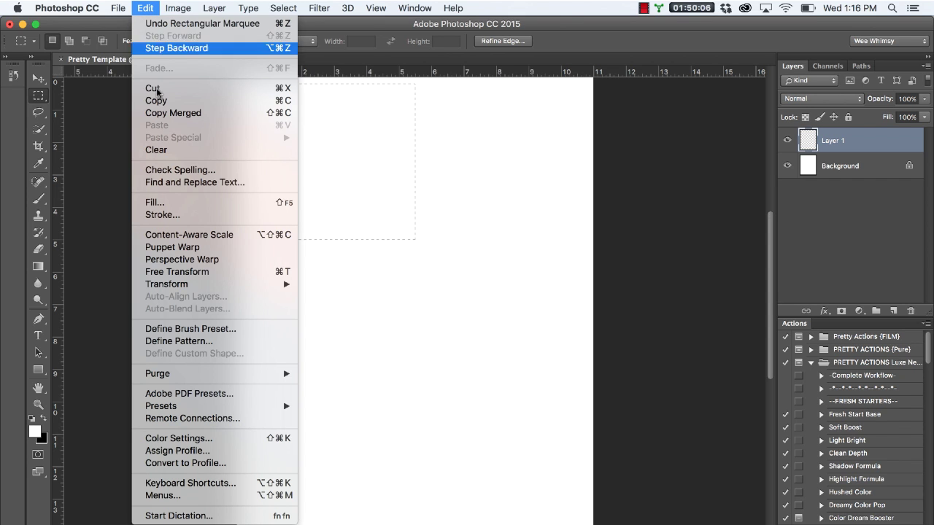
click(162, 203)
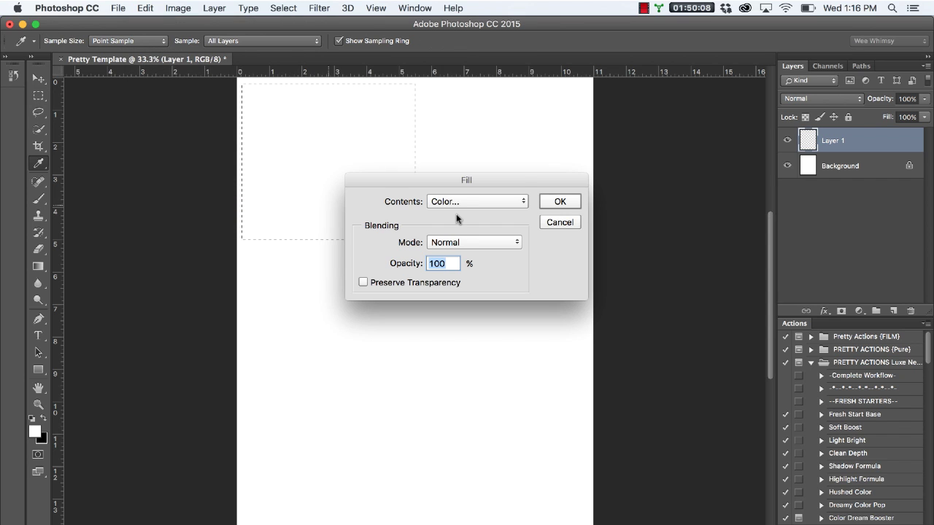
click(467, 200)
click(467, 201)
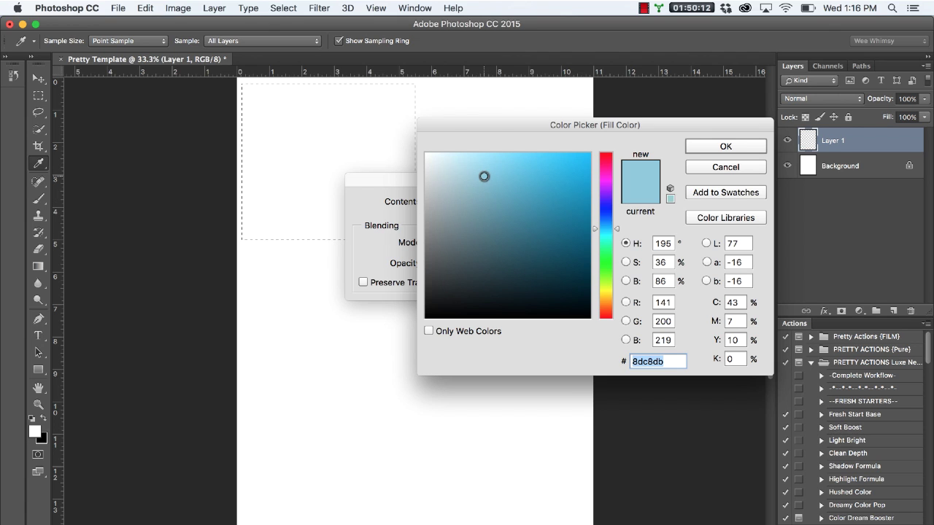
click(734, 148)
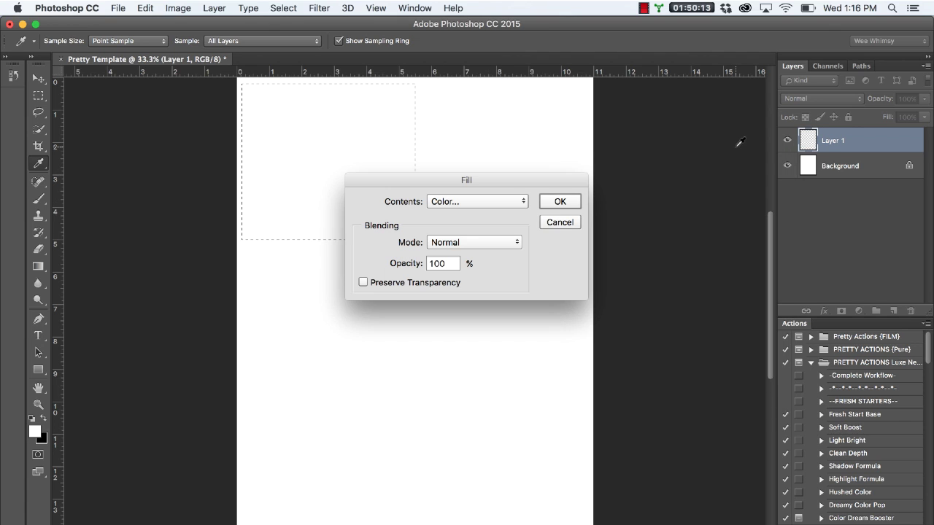
click(560, 202)
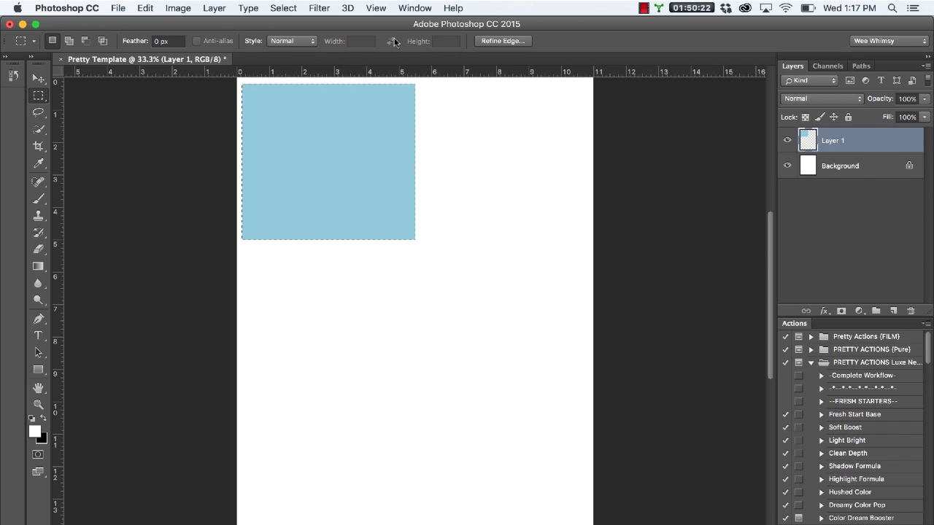
Deselect the rectangle and add a new empty Layer 2
click(284, 8)
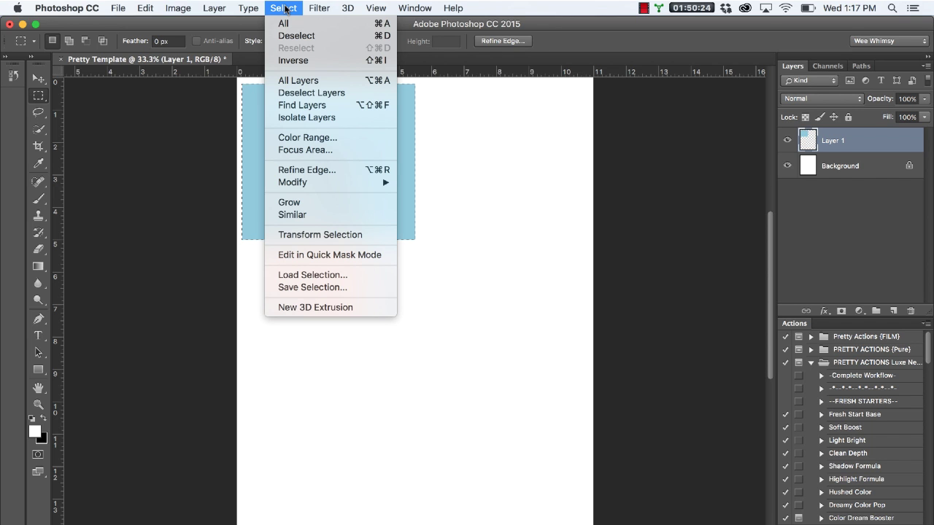
click(288, 38)
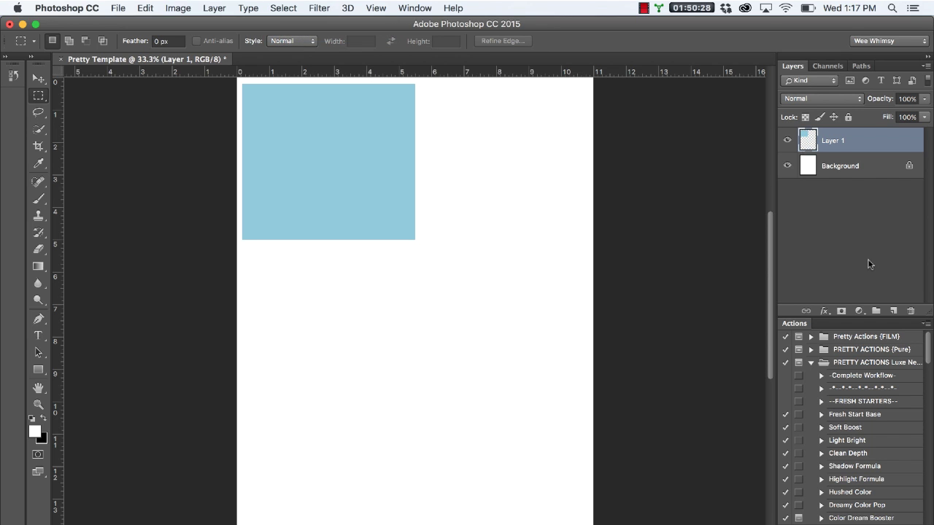
click(893, 311)
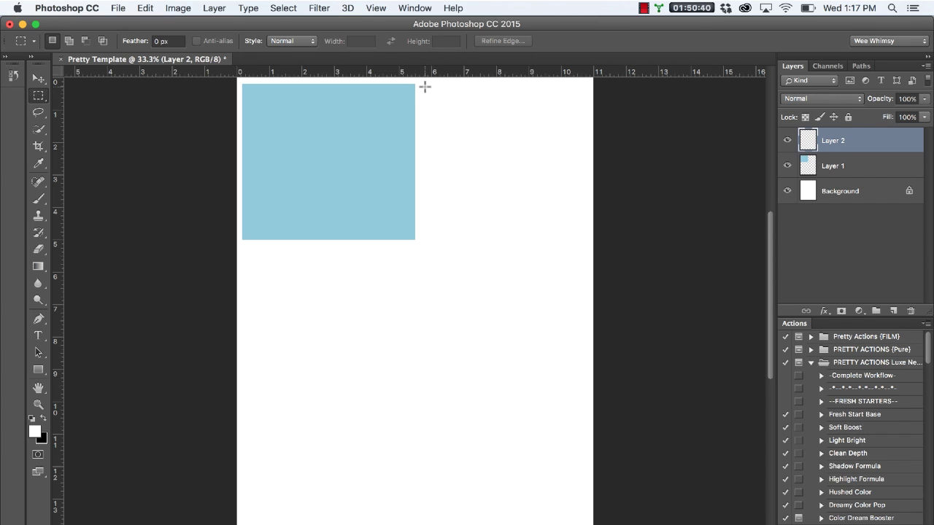
Select a roughly 5.1 × 4.9 inch rectangle right of the blue square on Layer 2
drag(421, 83, 584, 237)
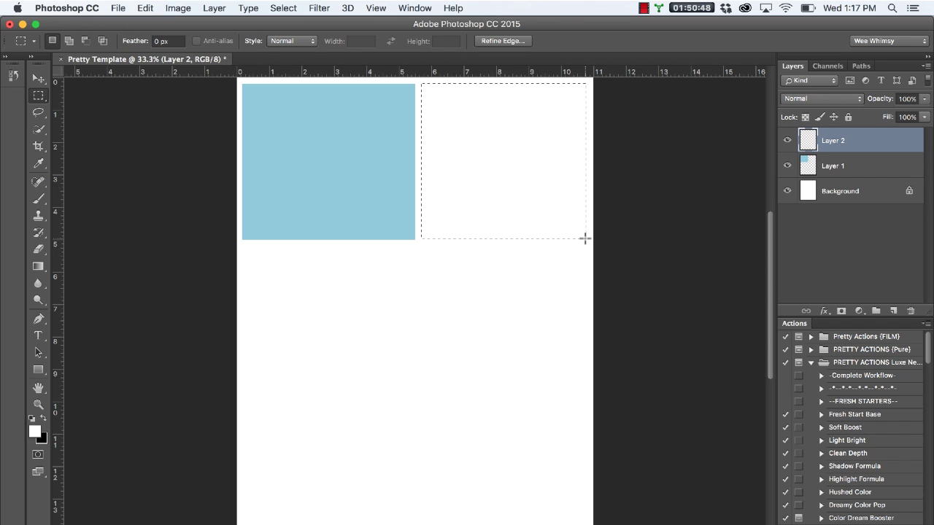
click(420, 85)
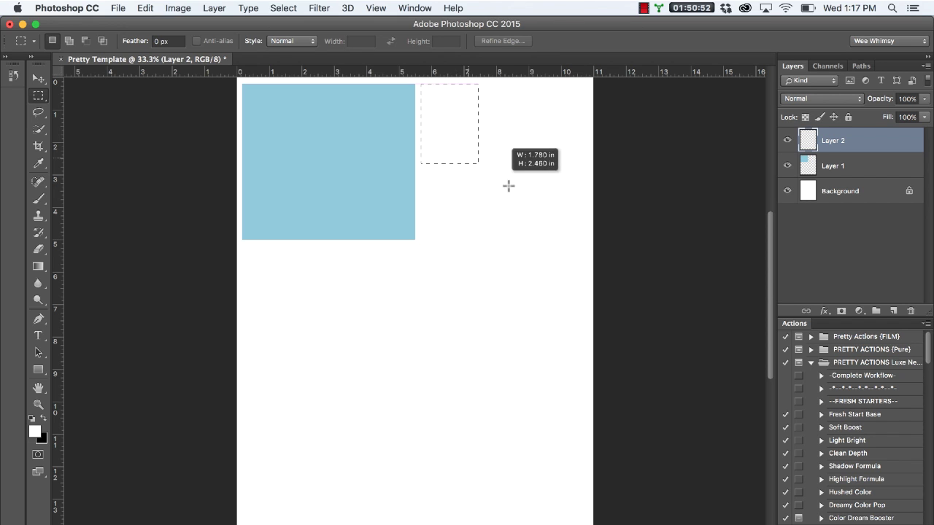
drag(569, 233, 586, 240)
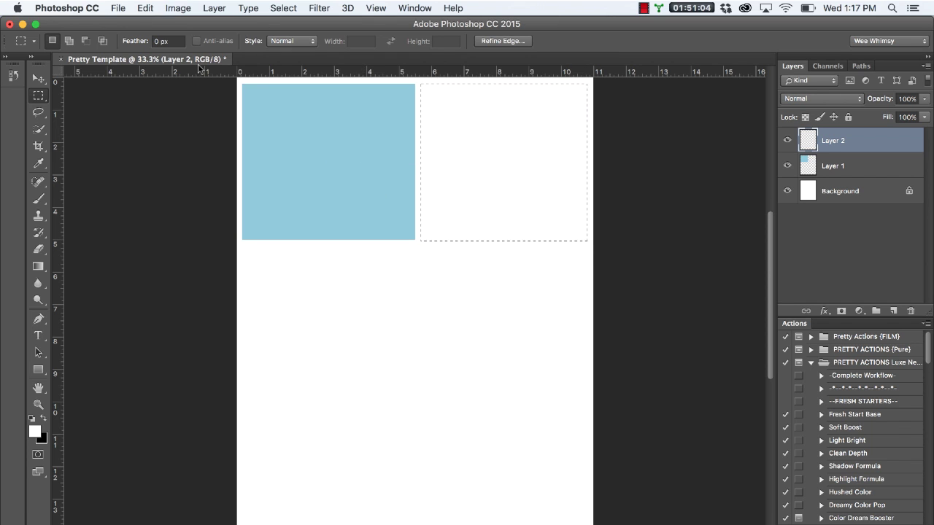
Fill the right-hand selection with the same light blue and deselect it
click(150, 8)
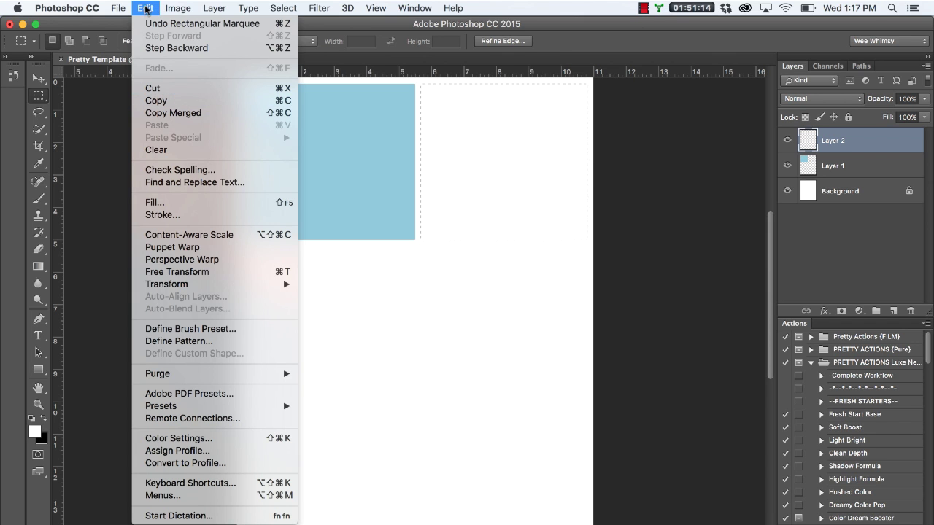
click(152, 203)
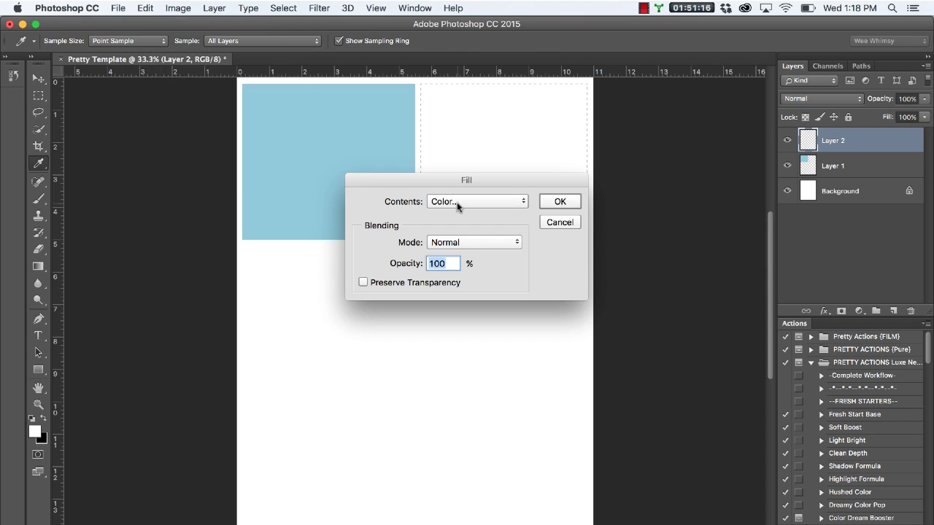
click(504, 204)
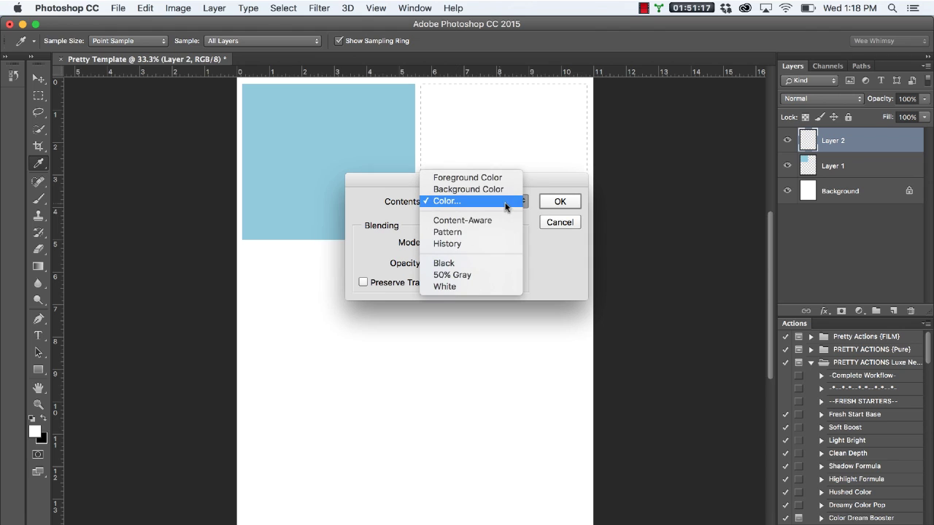
click(574, 202)
click(574, 201)
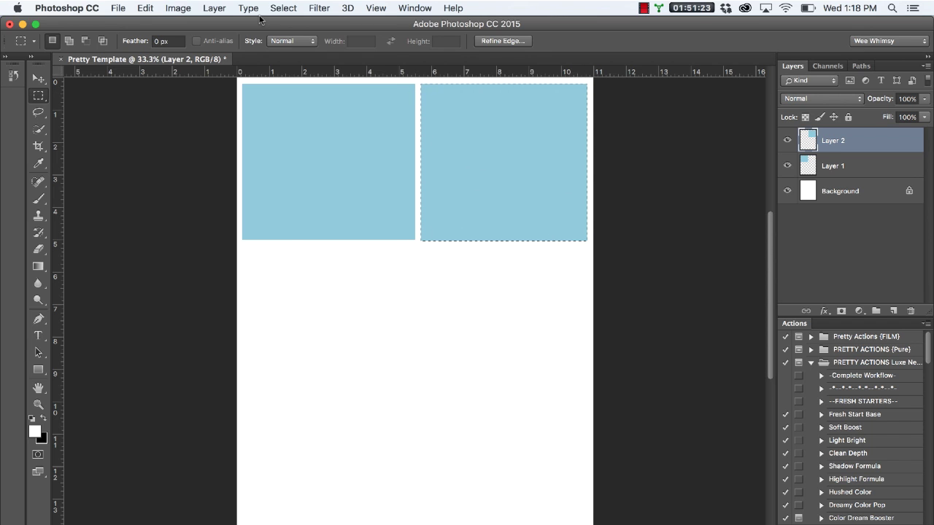
click(283, 8)
click(297, 35)
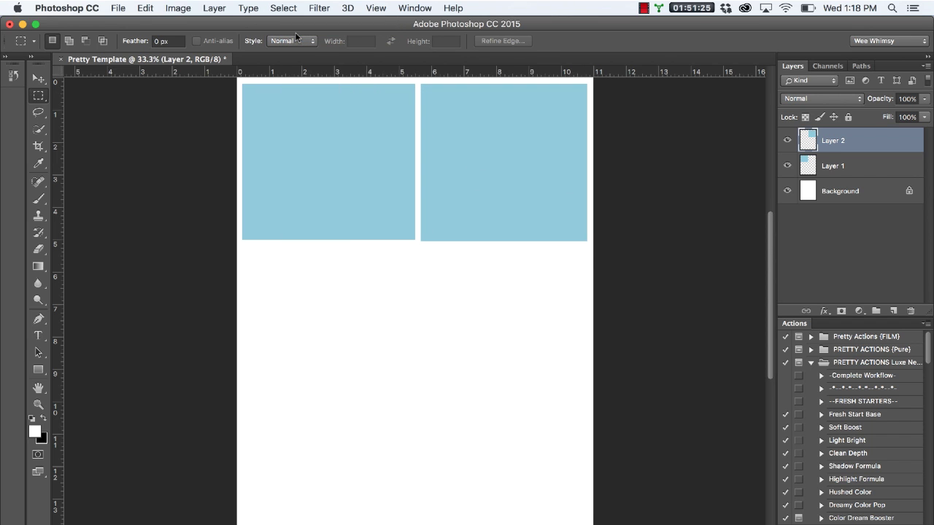
Free Transform the right square, raising its bottom edge slightly to match the left square
click(35, 80)
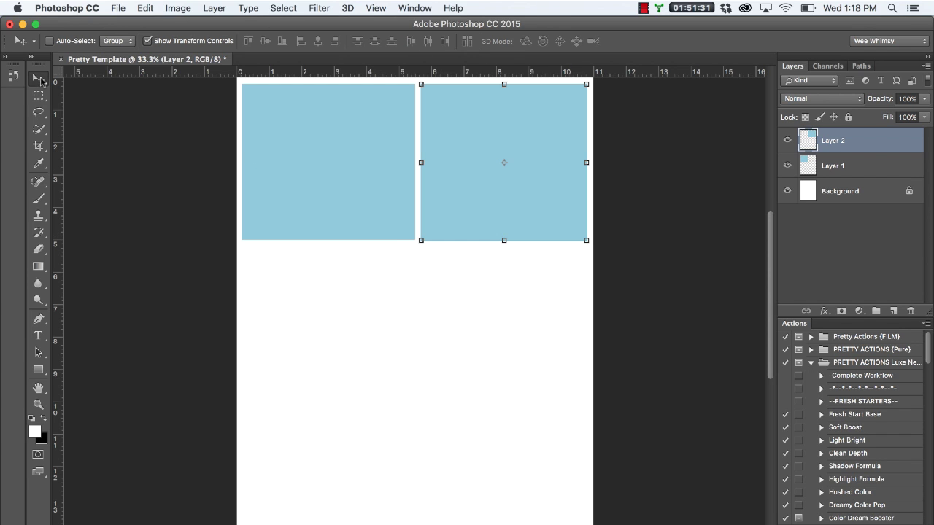
click(504, 241)
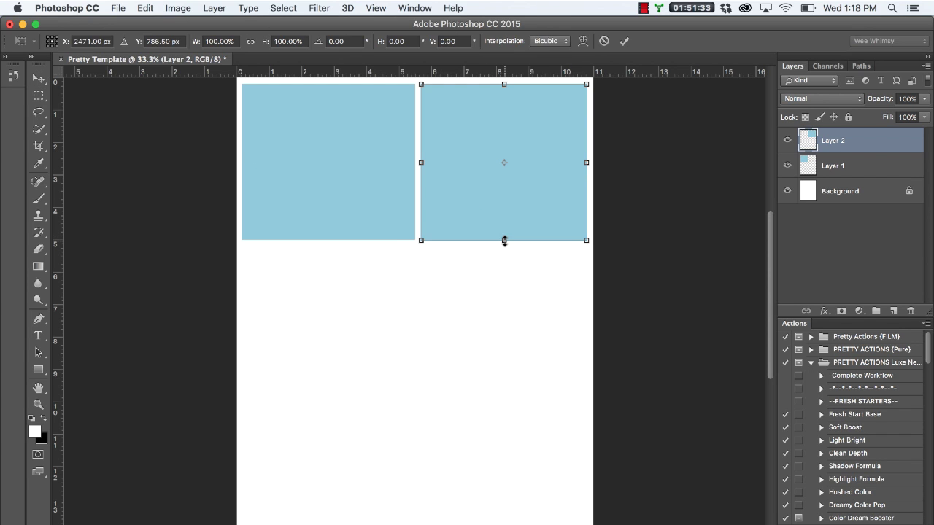
drag(504, 239, 505, 237)
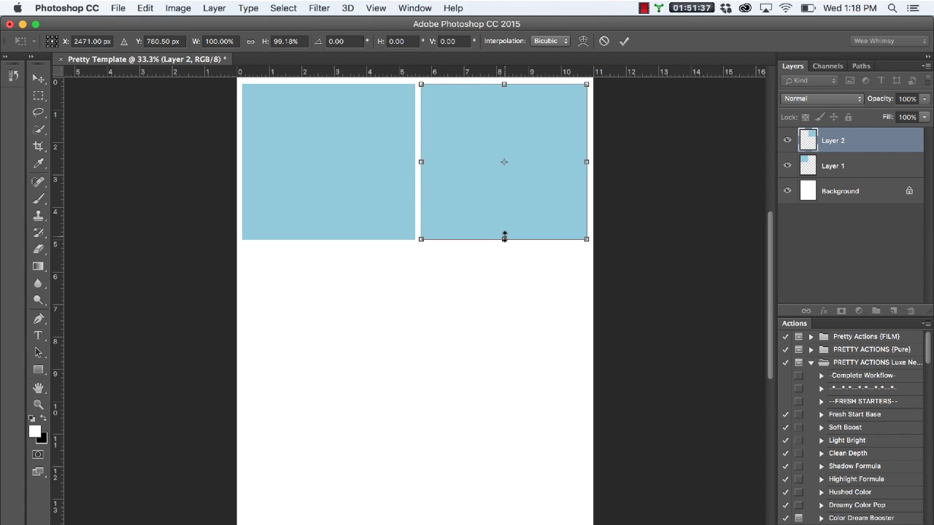
key(Return)
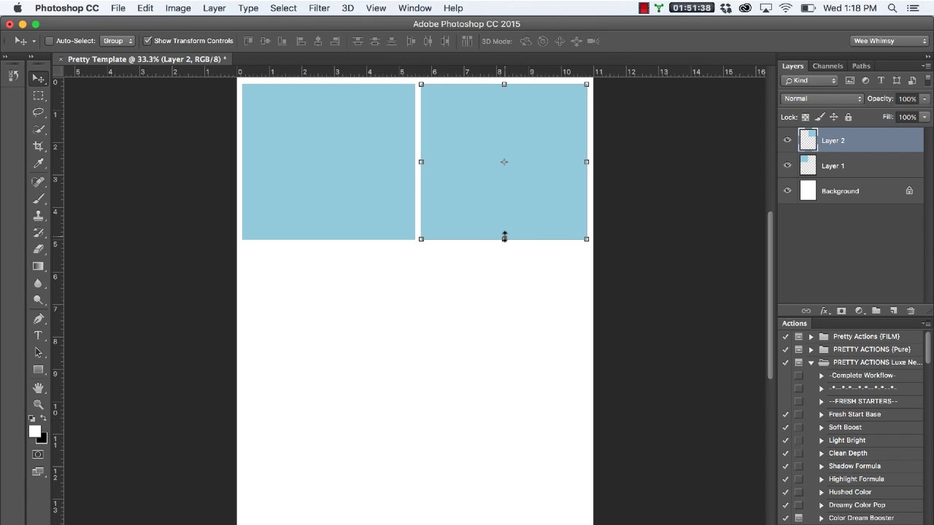
click(853, 165)
click(851, 151)
On a new layer, select a wide rectangle spanning the page beneath both squares
click(893, 311)
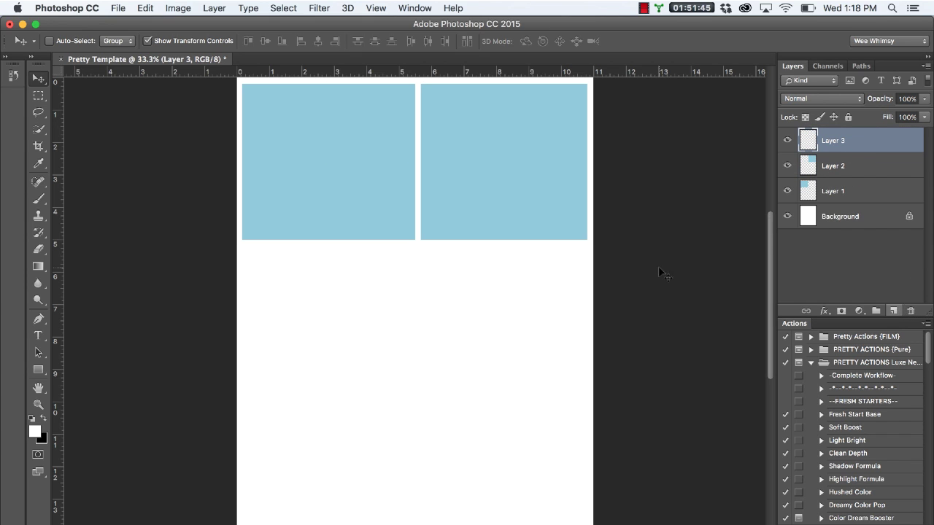
click(33, 96)
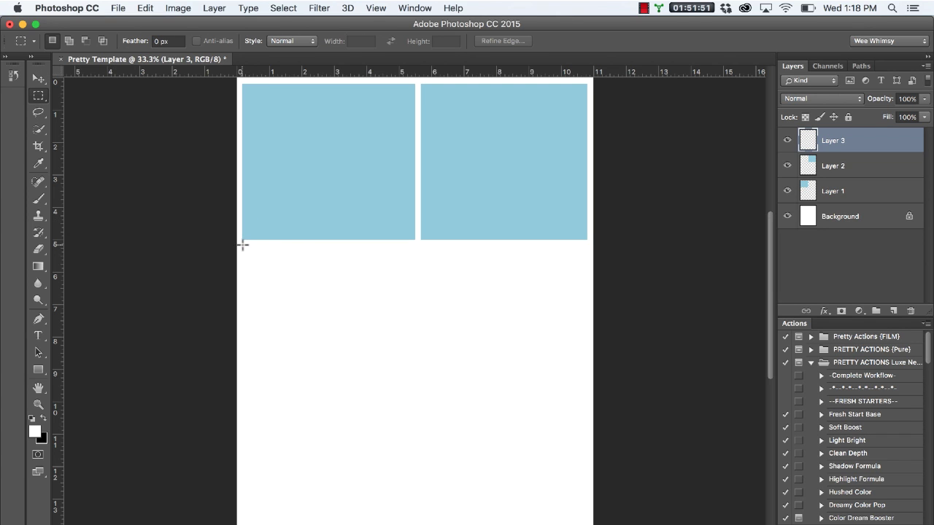
drag(243, 245, 587, 385)
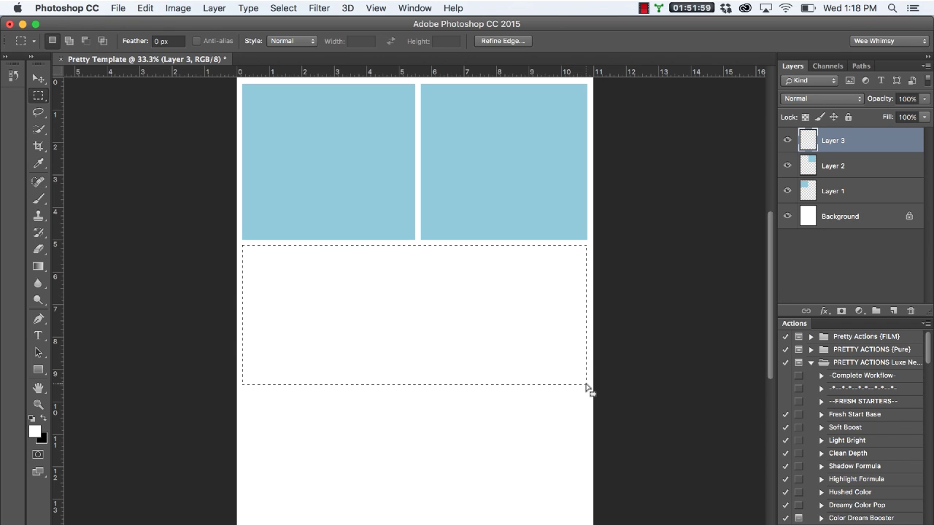
Fill the wide rectangle light blue, deselect, and add an empty Layer 4
click(147, 8)
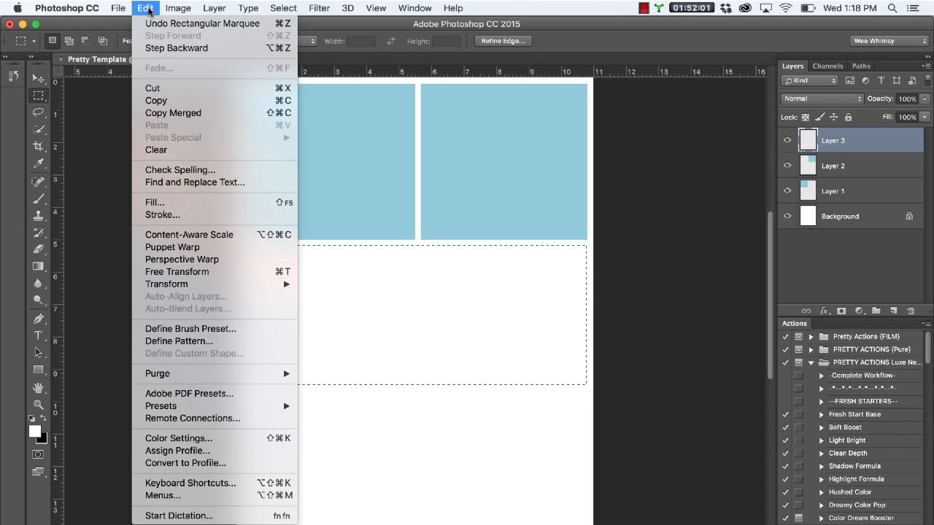
click(169, 204)
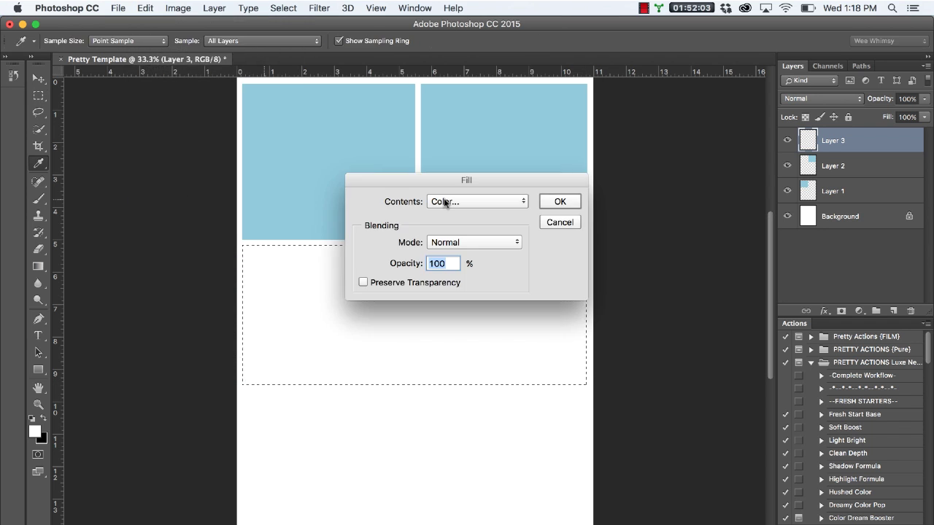
click(552, 202)
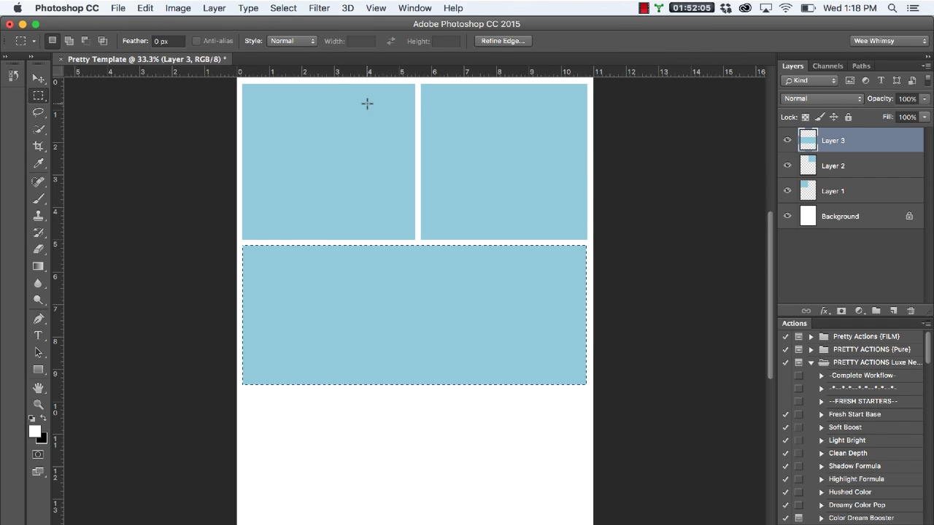
click(283, 8)
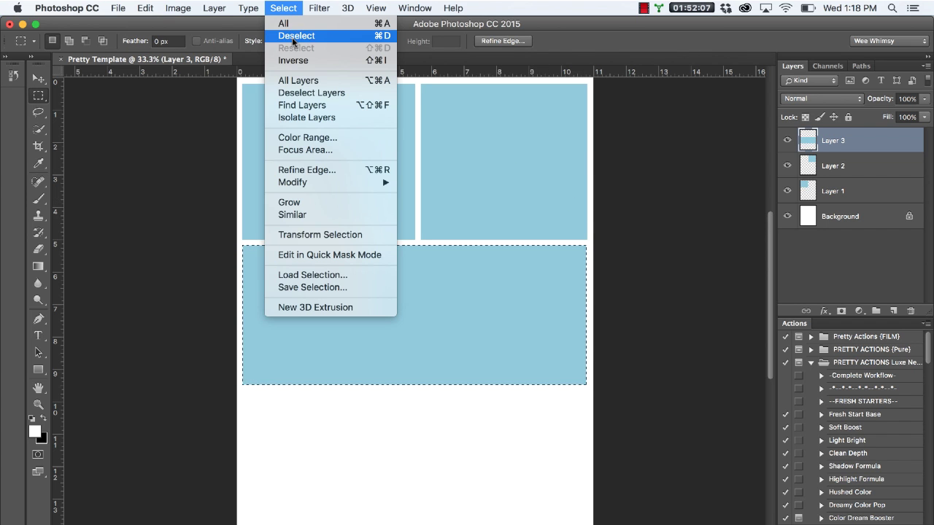
click(292, 37)
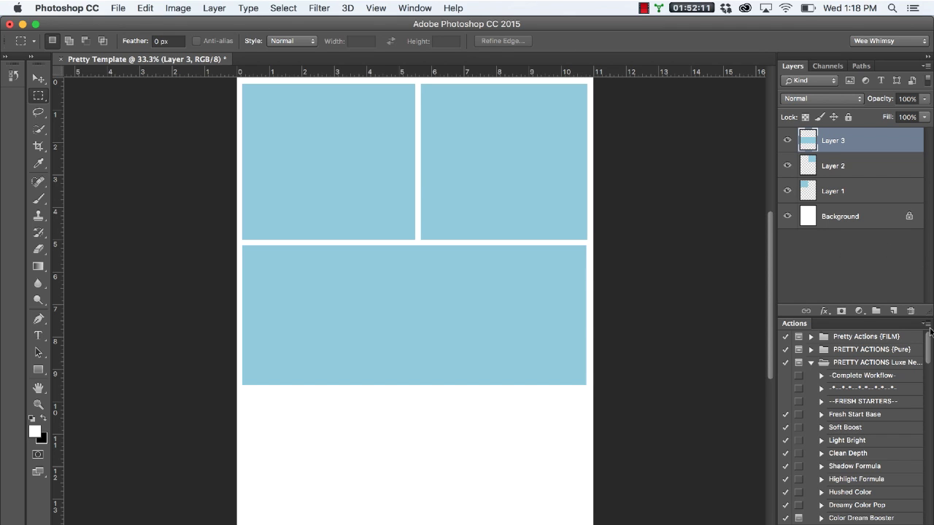
click(893, 311)
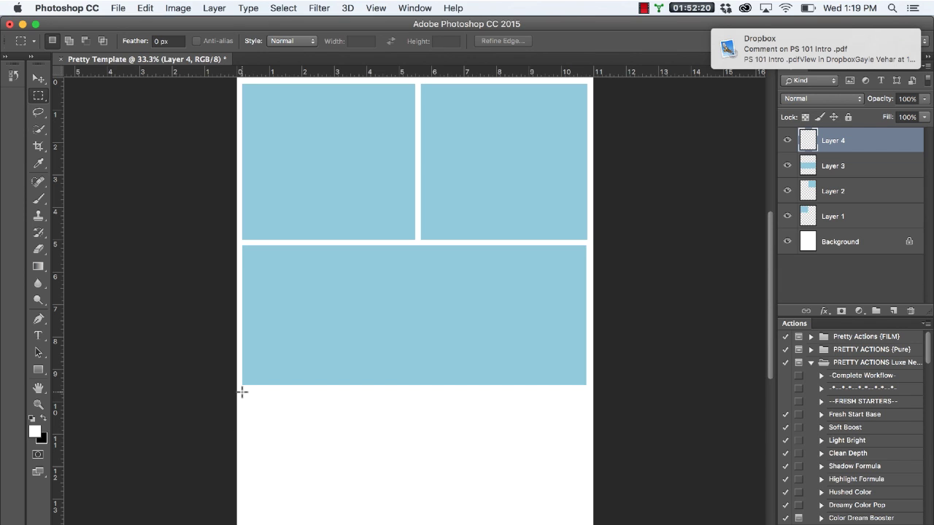
Select a smaller rectangle at the page's lower left on Layer 4 and fill it light blue
drag(242, 404, 345, 518)
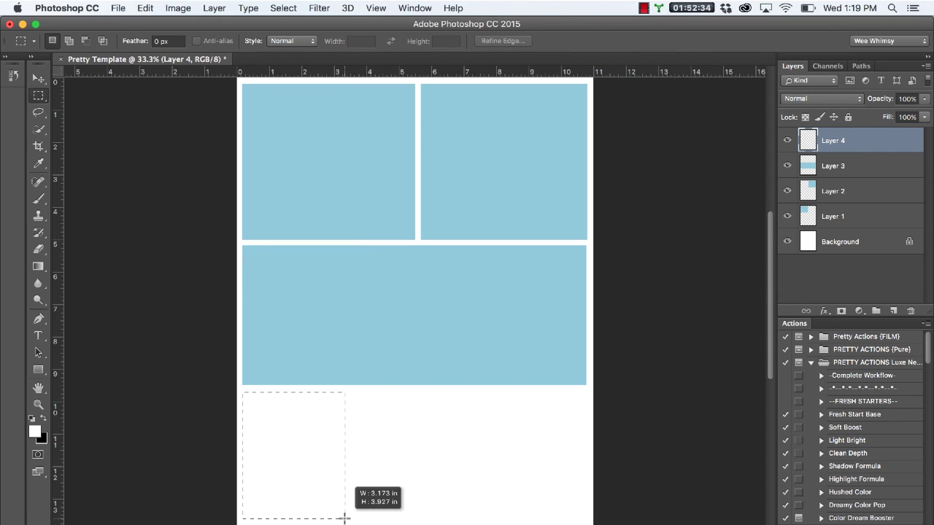
drag(345, 518, 344, 520)
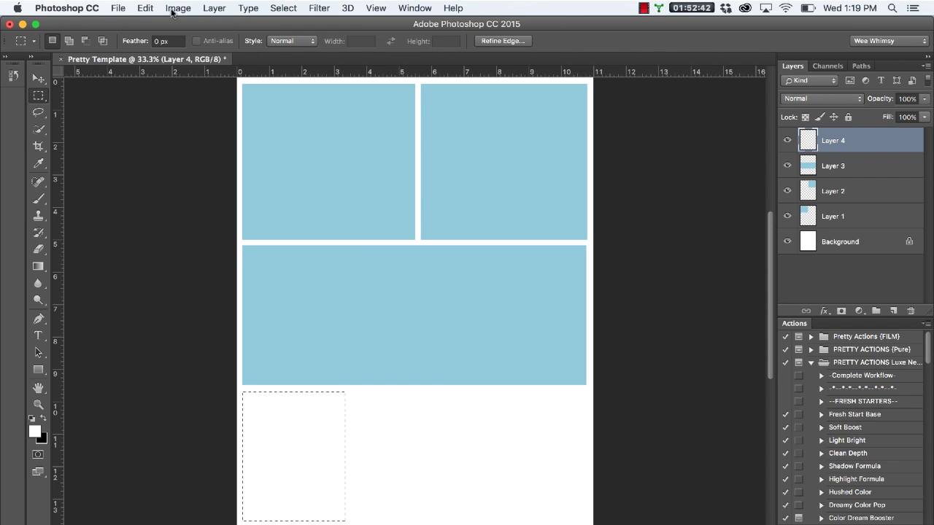
click(148, 12)
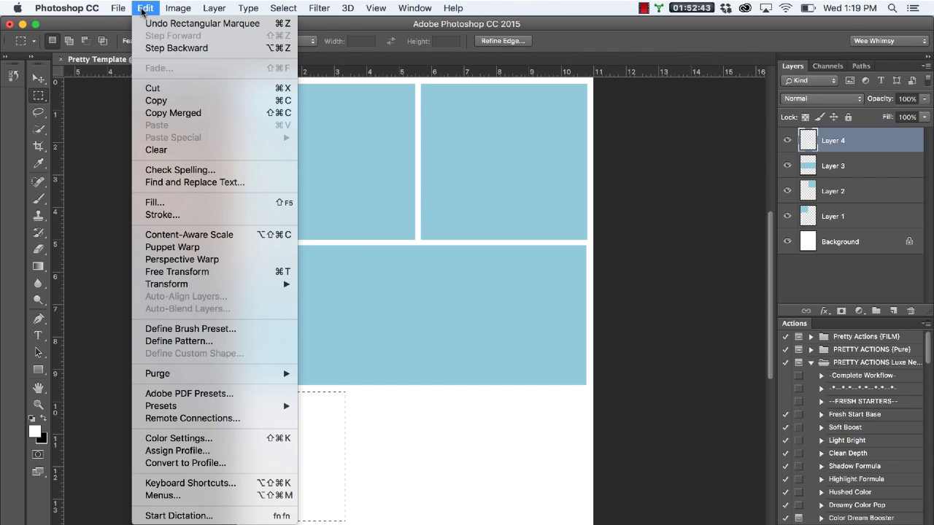
click(182, 212)
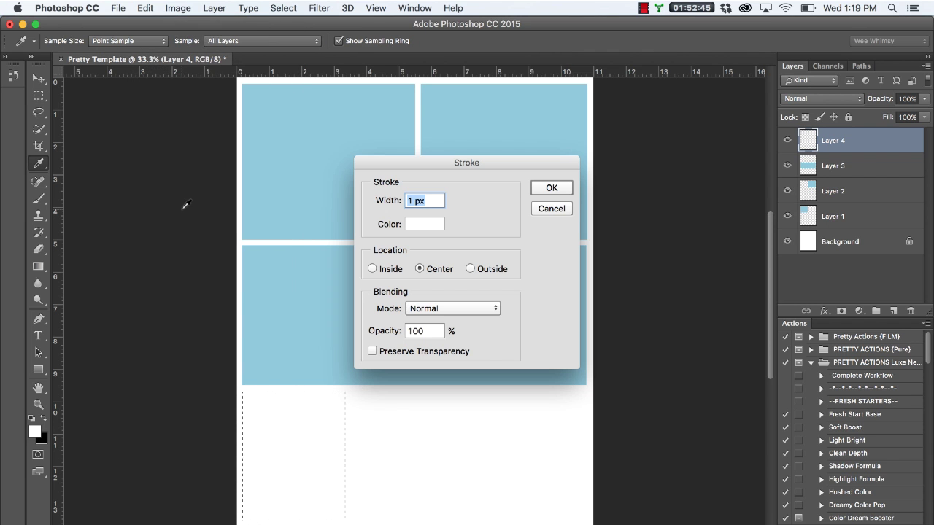
click(552, 209)
click(157, 9)
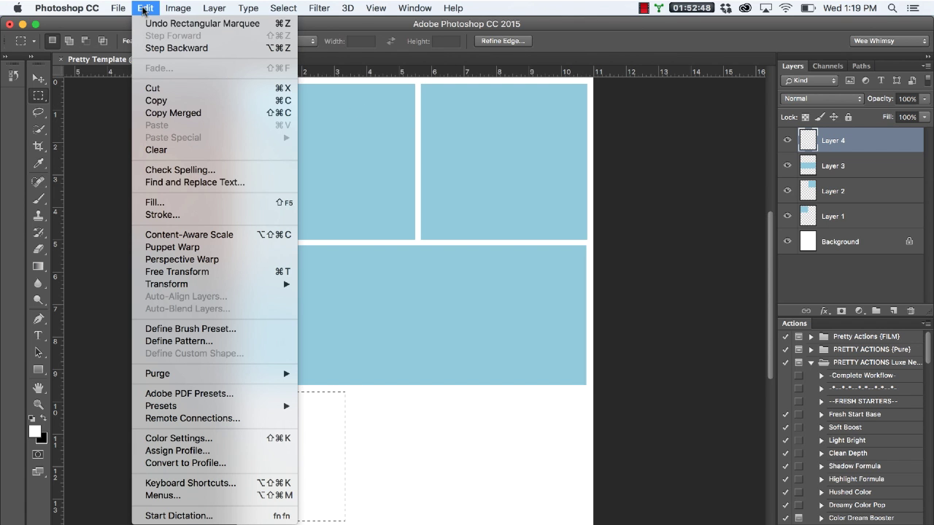
click(213, 207)
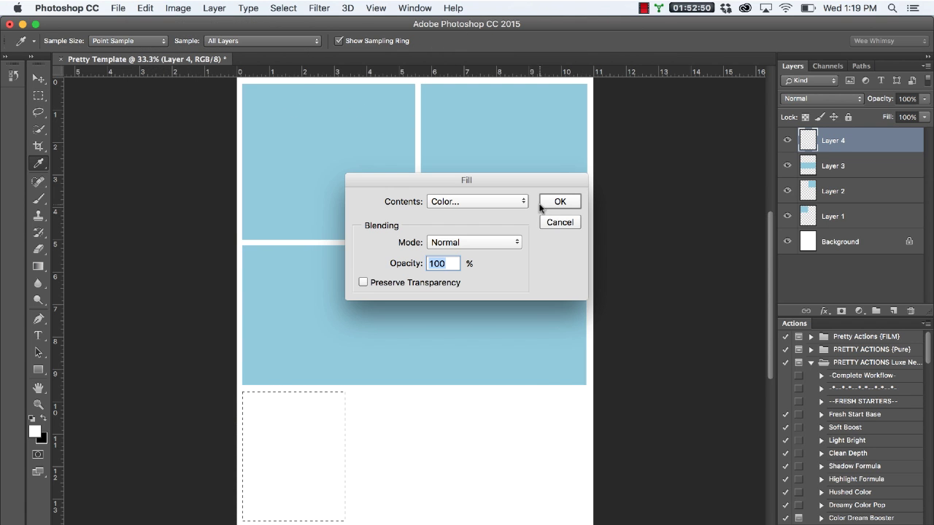
click(552, 207)
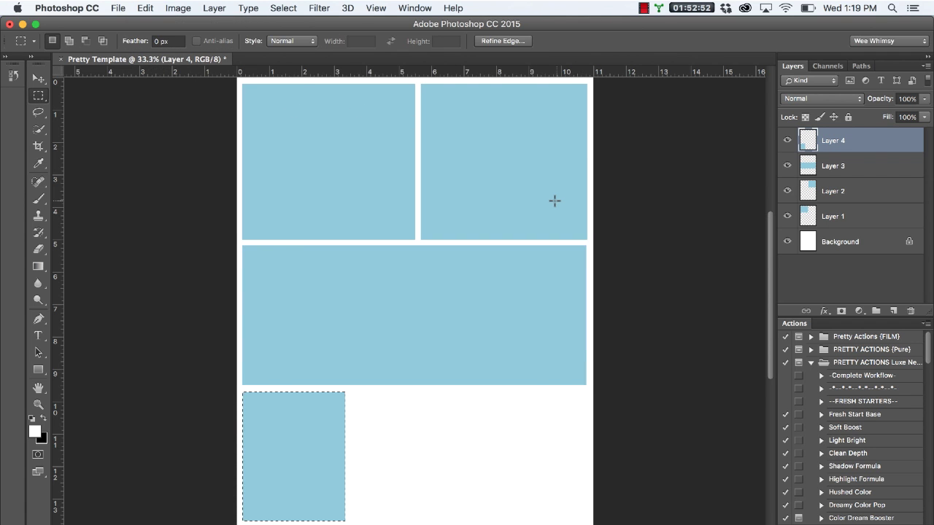
click(283, 8)
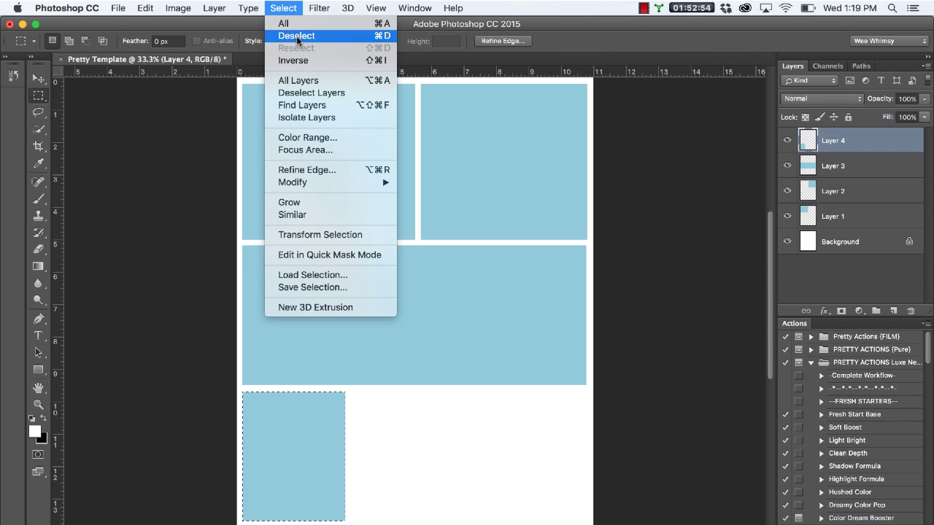
click(293, 35)
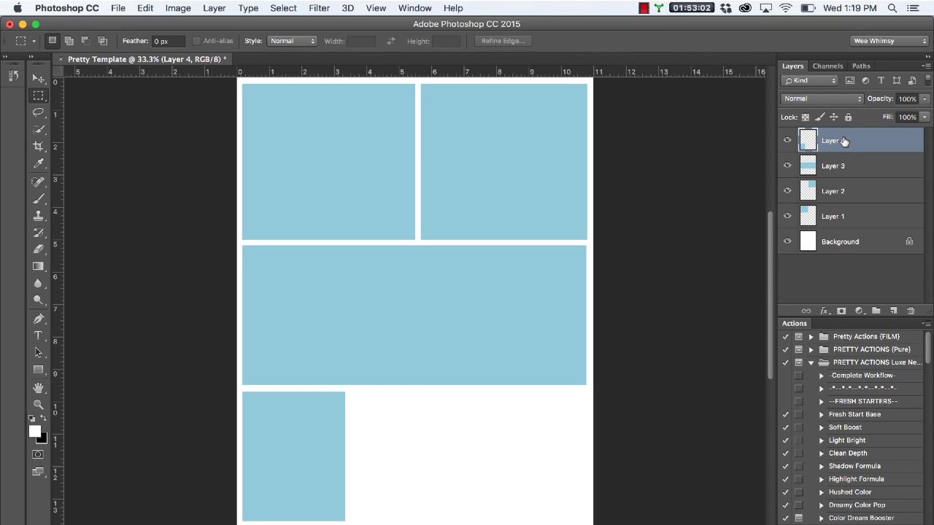
Duplicate Layer 4 twice, moving the copies rightward along the bottom row
drag(844, 140, 895, 311)
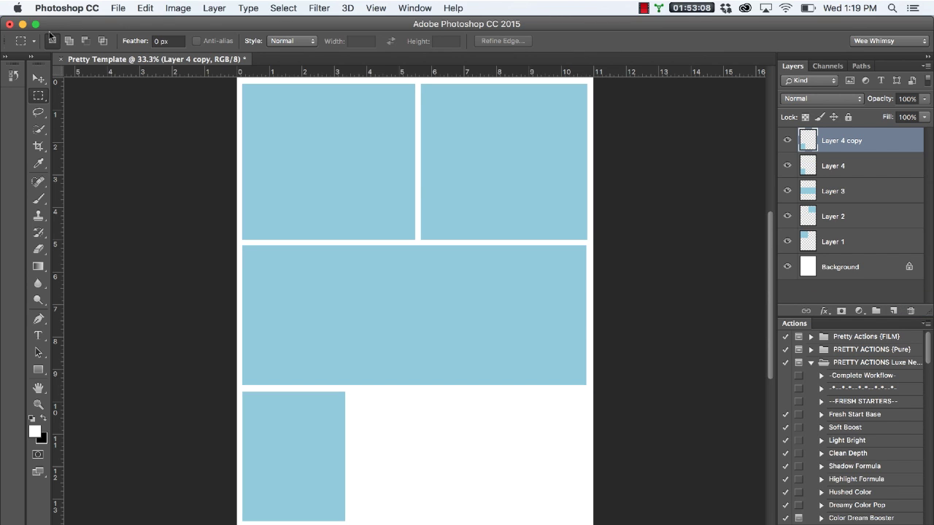
click(40, 79)
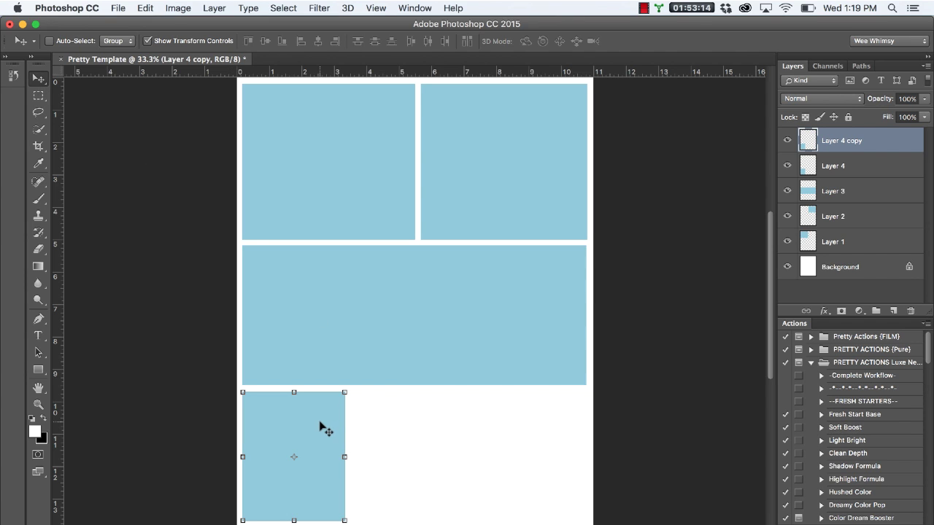
drag(321, 429, 411, 428)
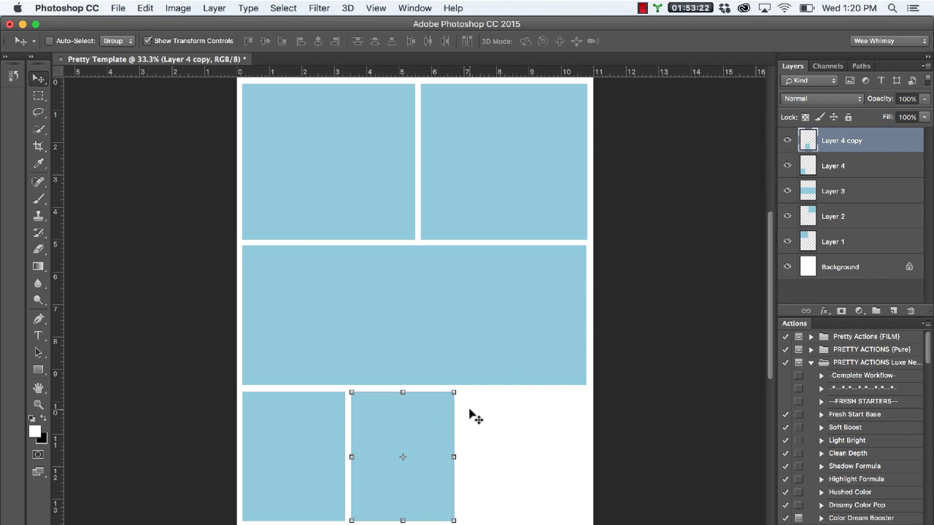
click(211, 9)
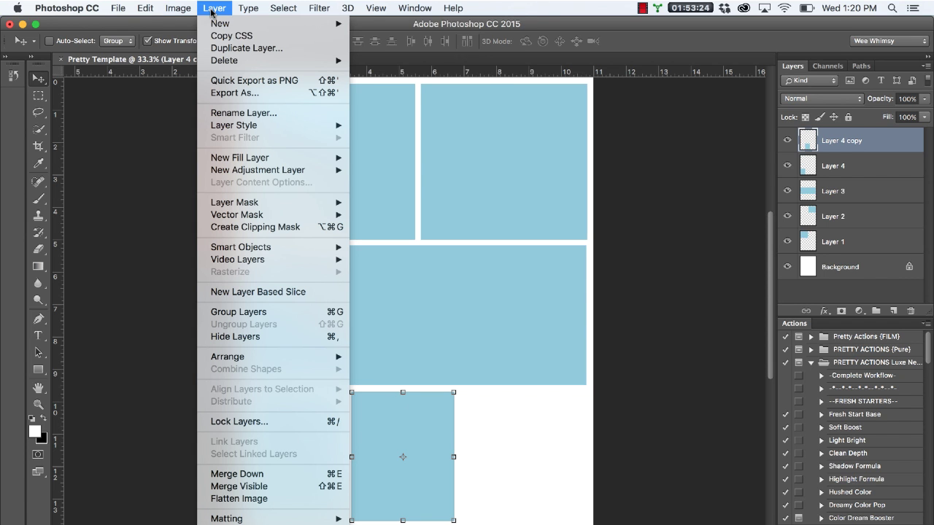
click(246, 50)
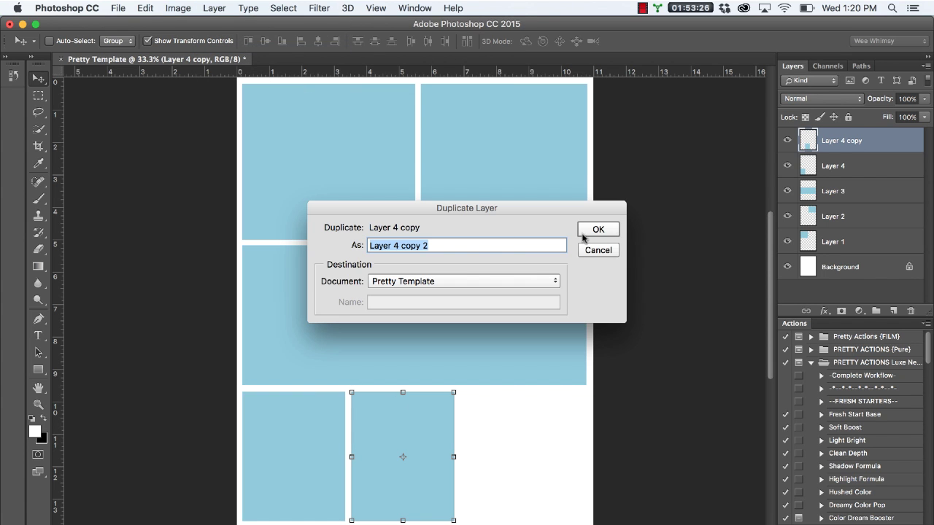
click(594, 233)
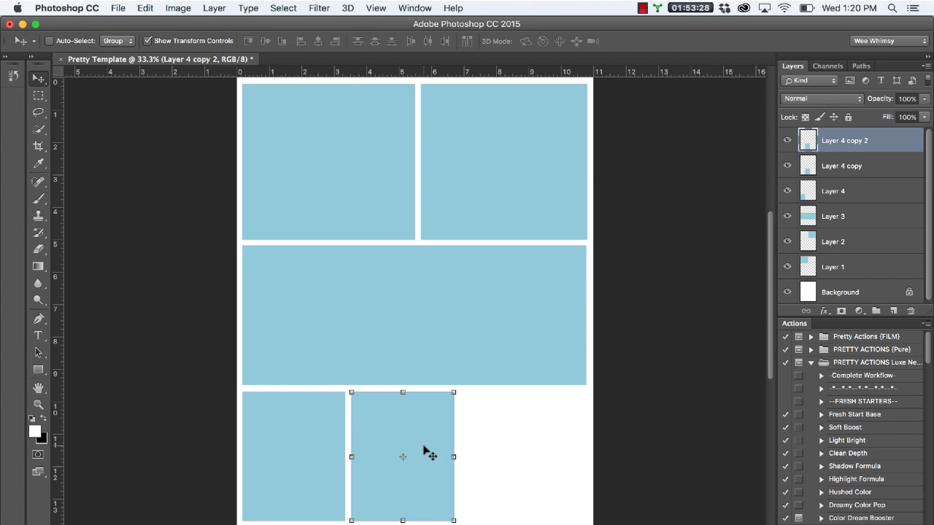
drag(426, 449, 555, 452)
Free Transform the three bottom rectangles' sides so their widths fill the row evenly
drag(484, 456, 475, 456)
key(Return)
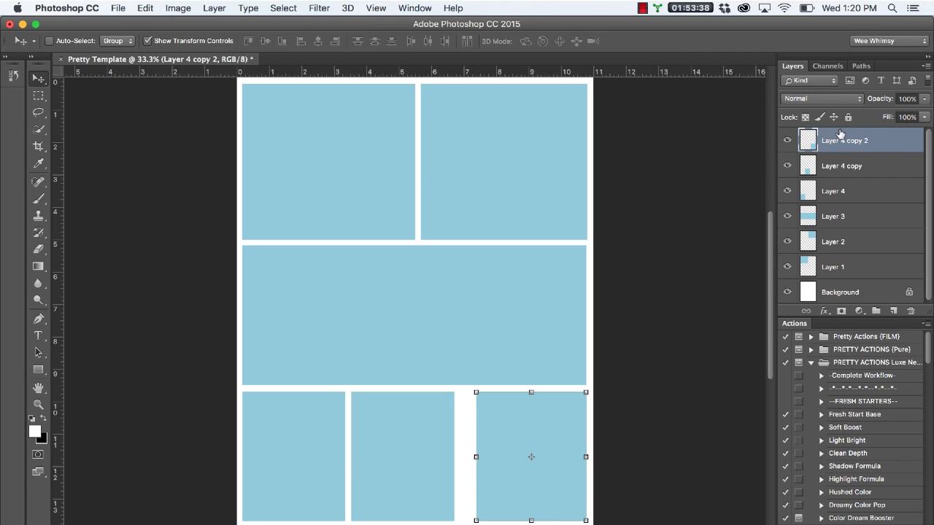
click(842, 166)
drag(455, 459, 471, 461)
key(Return)
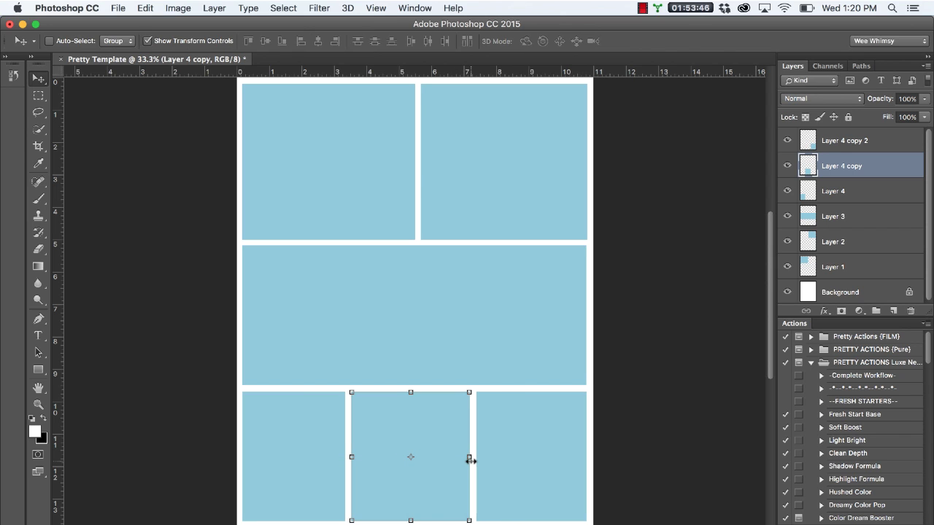
drag(350, 456, 360, 457)
key(Return)
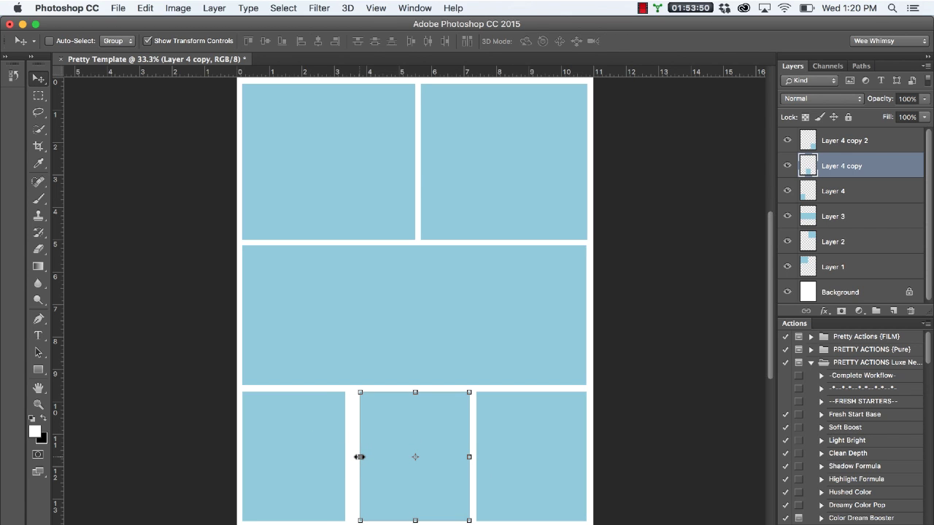
click(846, 192)
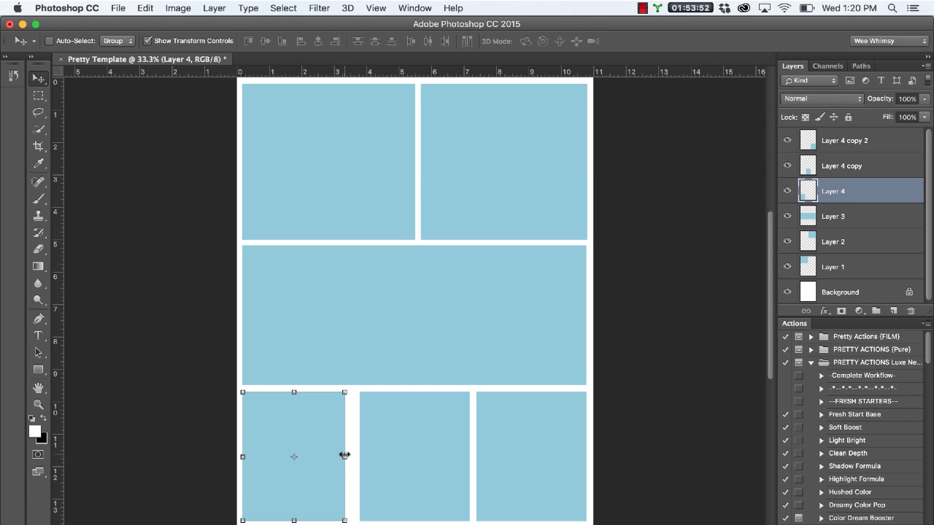
drag(344, 457, 352, 455)
key(Return)
click(849, 292)
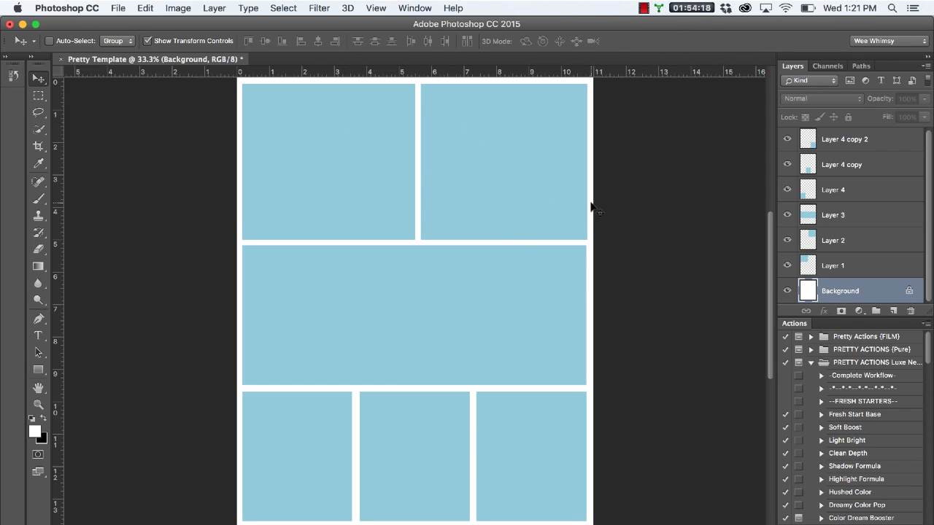
With Layer 1 selected, start File > Place Embedded and pick M11C1023.jpg from FAVES
click(830, 265)
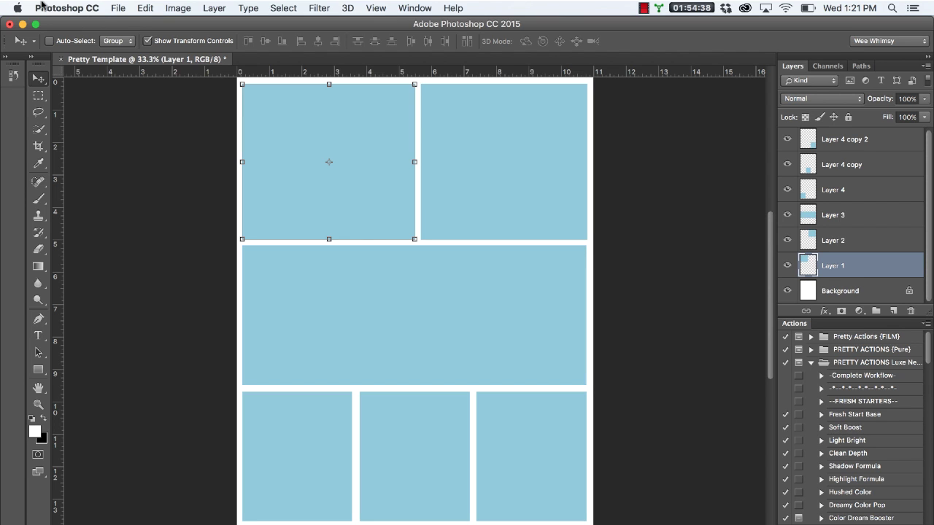
click(118, 9)
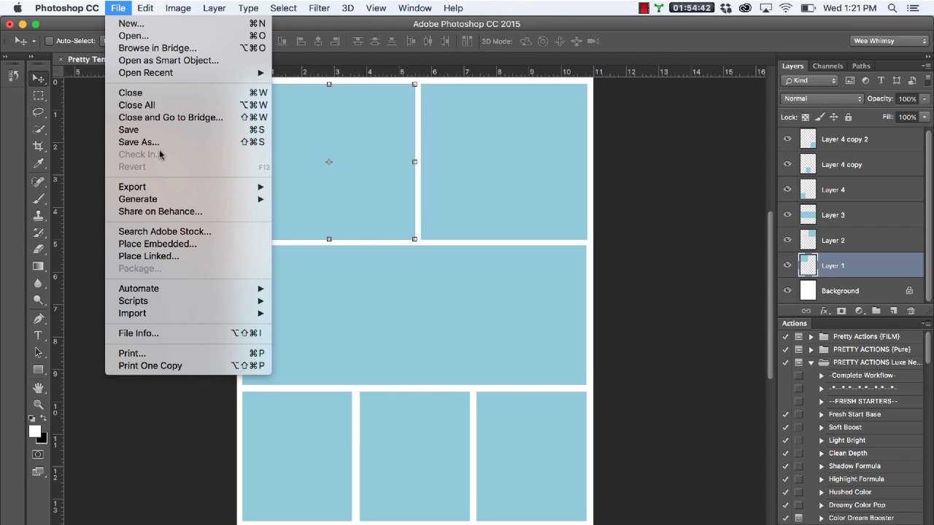
click(170, 245)
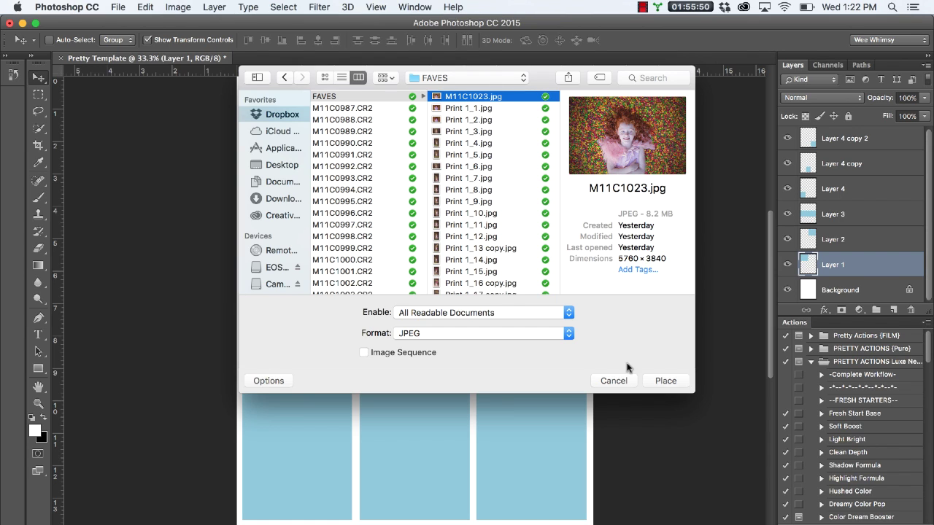
Place the M11C1023 photo and clip it to Layer 1's top-left box
click(666, 381)
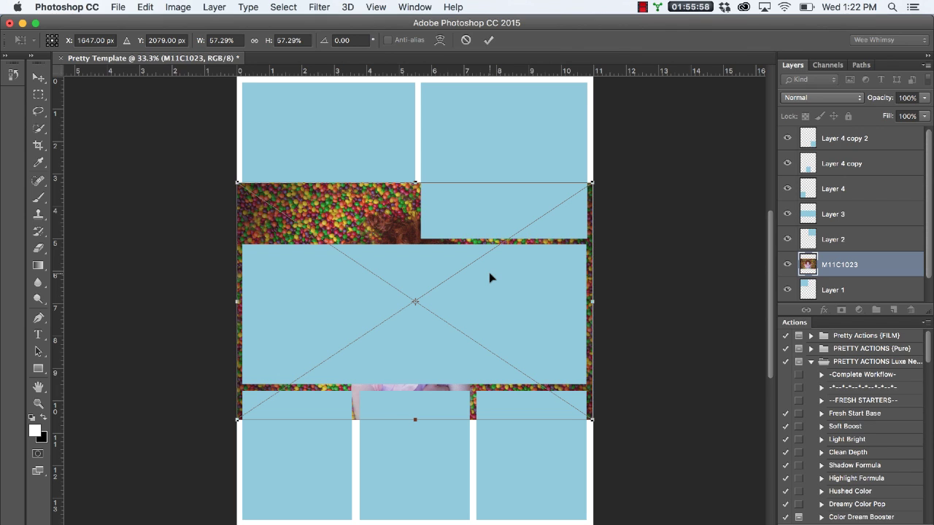
key(Return)
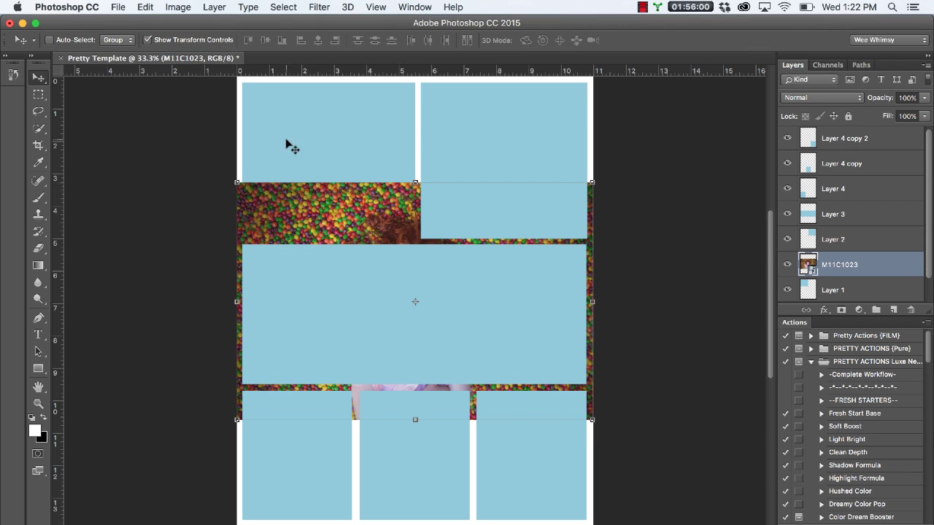
click(215, 8)
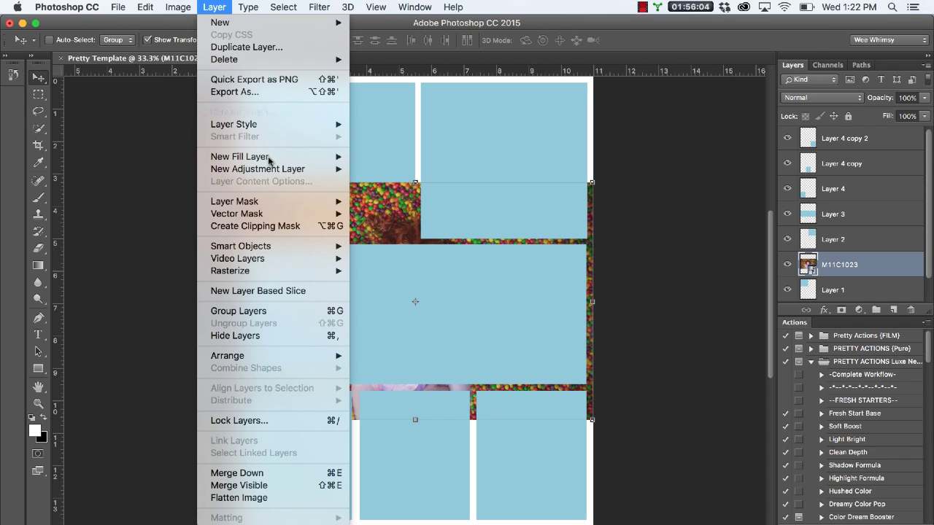
mouse_move(269, 214)
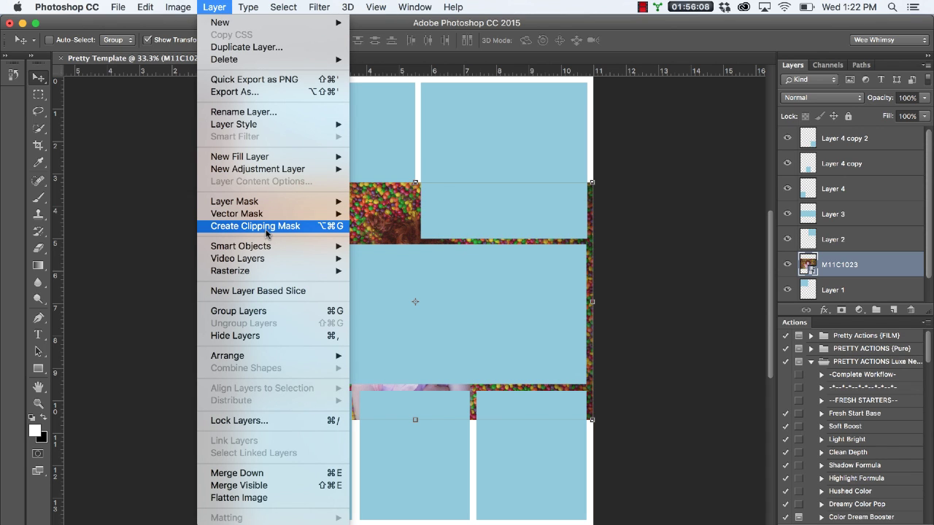
click(267, 229)
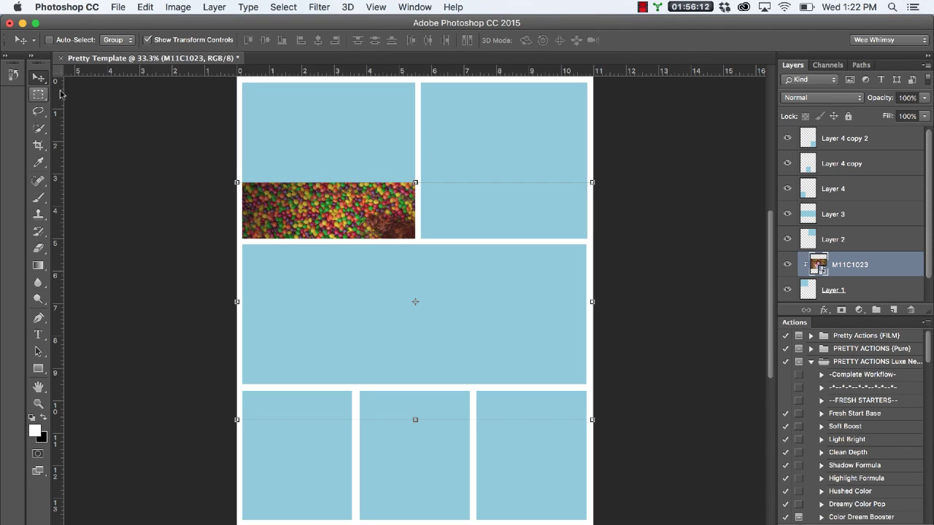
Move and scale the clipped photo so the child's face fills the top-left box
drag(350, 214, 275, 146)
drag(353, 209, 368, 182)
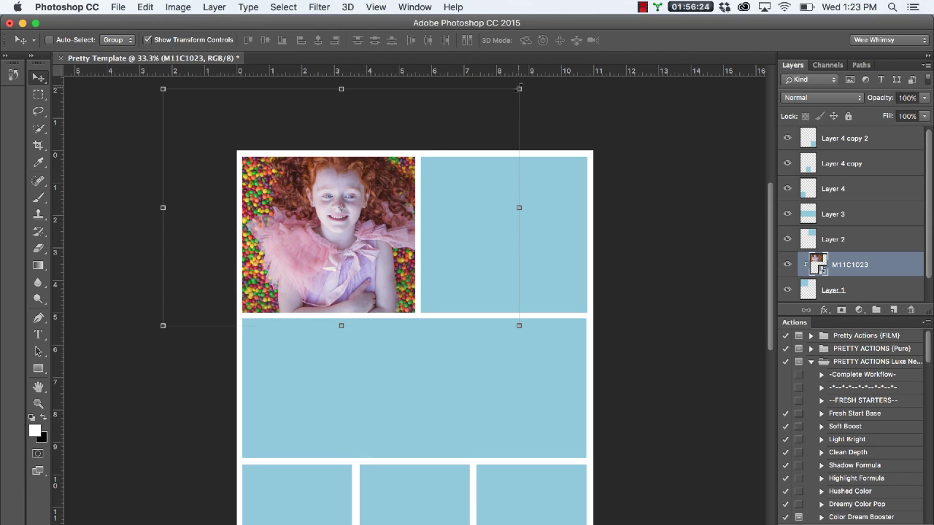
drag(519, 89, 416, 156)
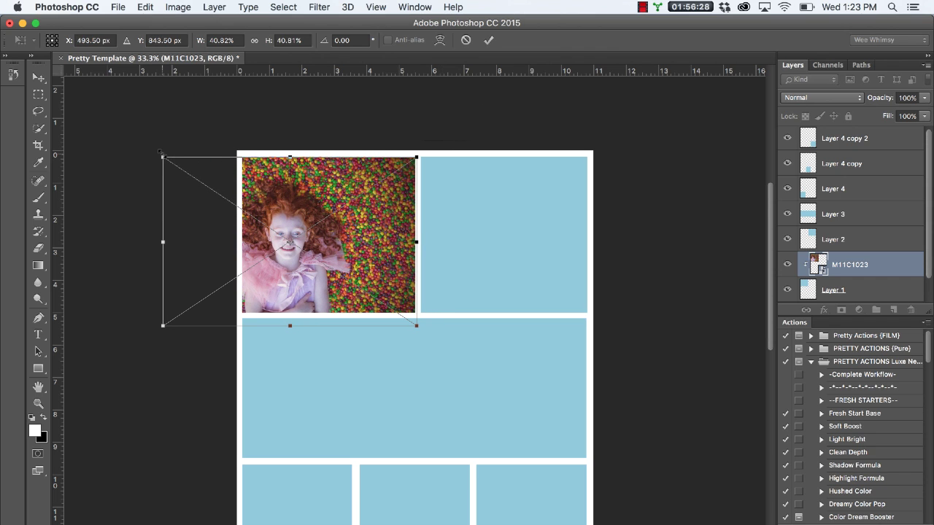
mouse_move(162, 155)
mouse_down()
mouse_move(178, 146)
mouse_move(157, 153)
mouse_up()
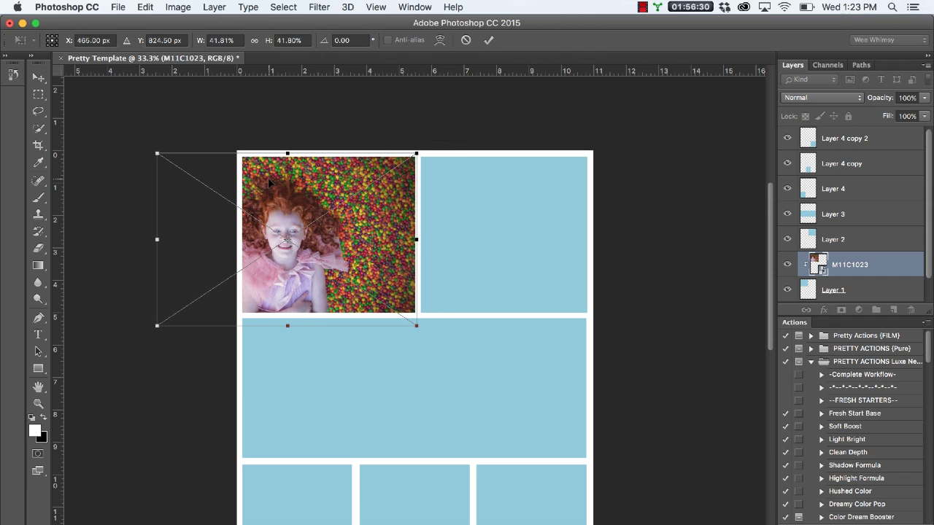
drag(273, 182, 320, 170)
key(Return)
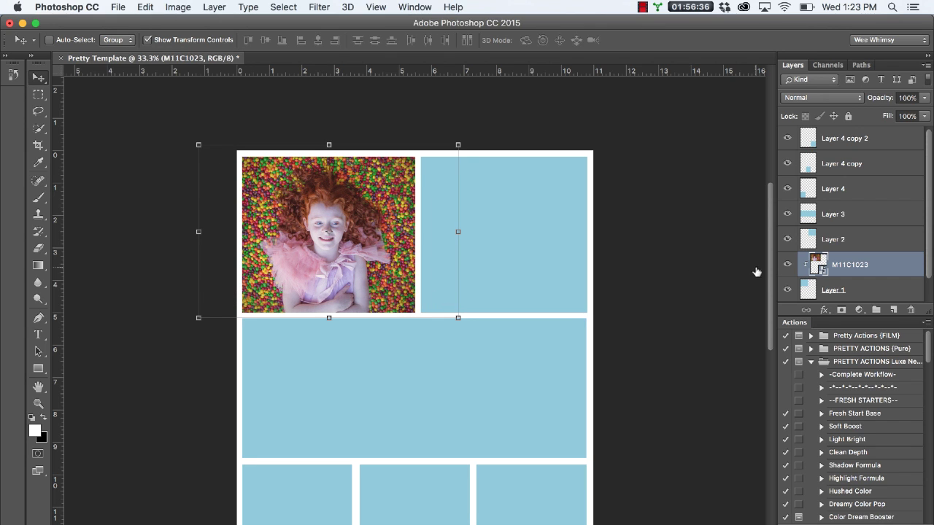
click(838, 243)
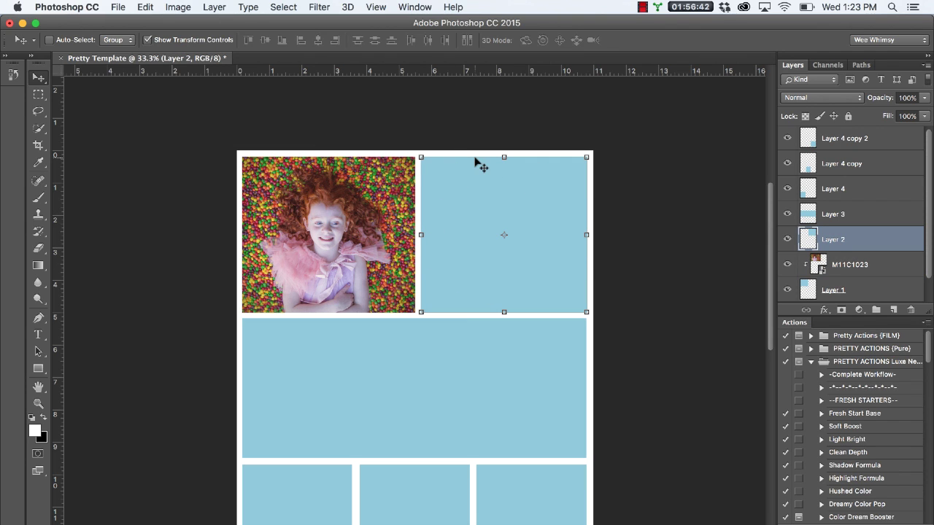
Place Print 1_7.jpg as an embedded image and commit it
click(118, 6)
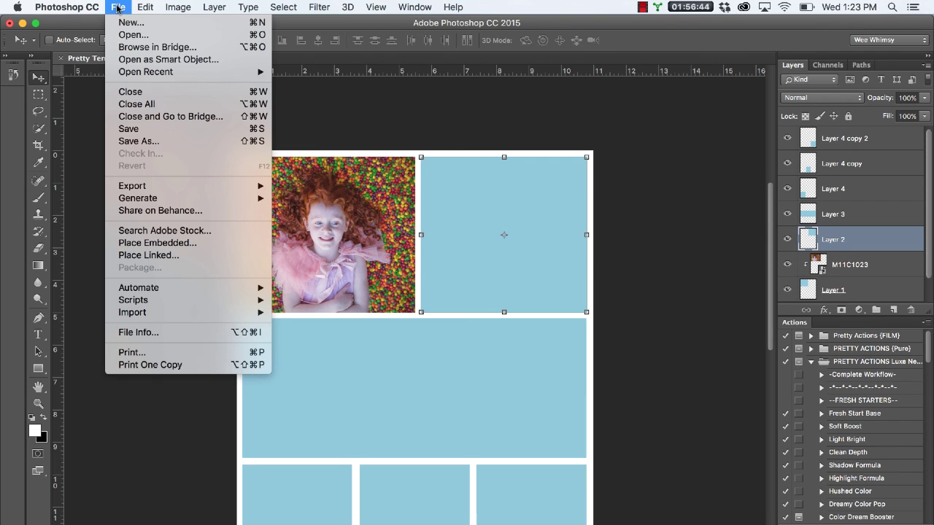
click(212, 247)
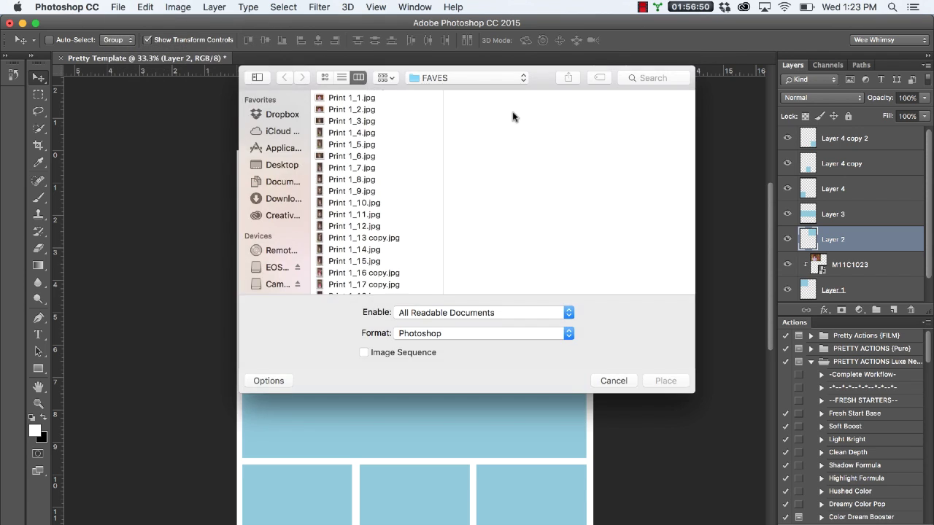
click(358, 169)
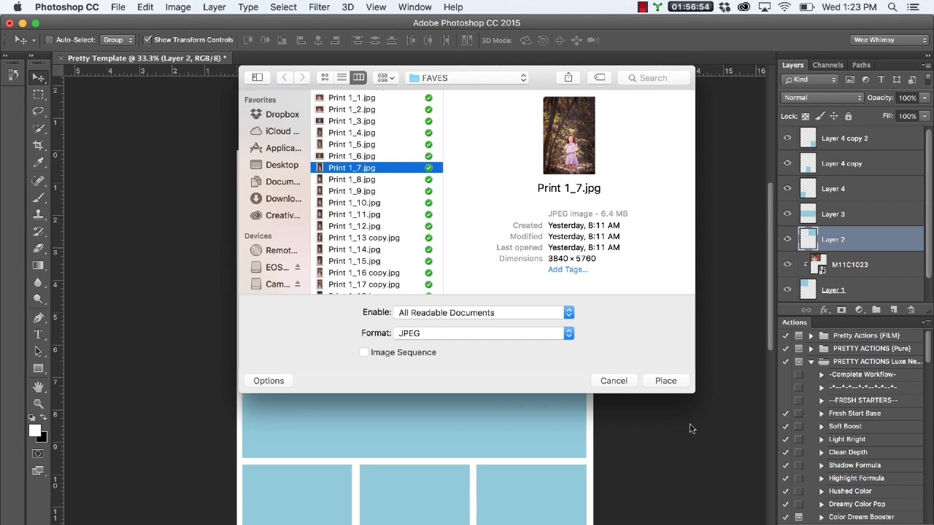
click(671, 378)
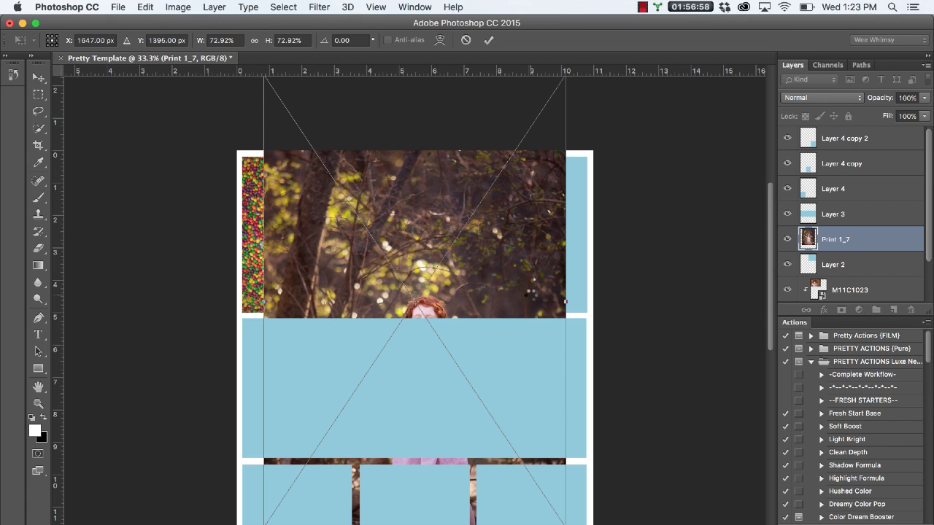
key(Return)
Clip the Print 1_7 layer to Layer 2 with a clipping mask
click(209, 8)
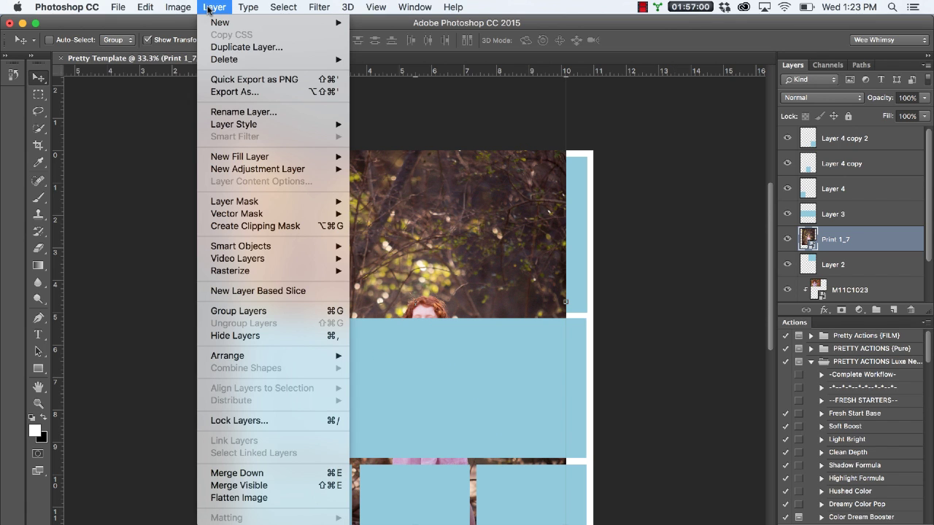
click(290, 228)
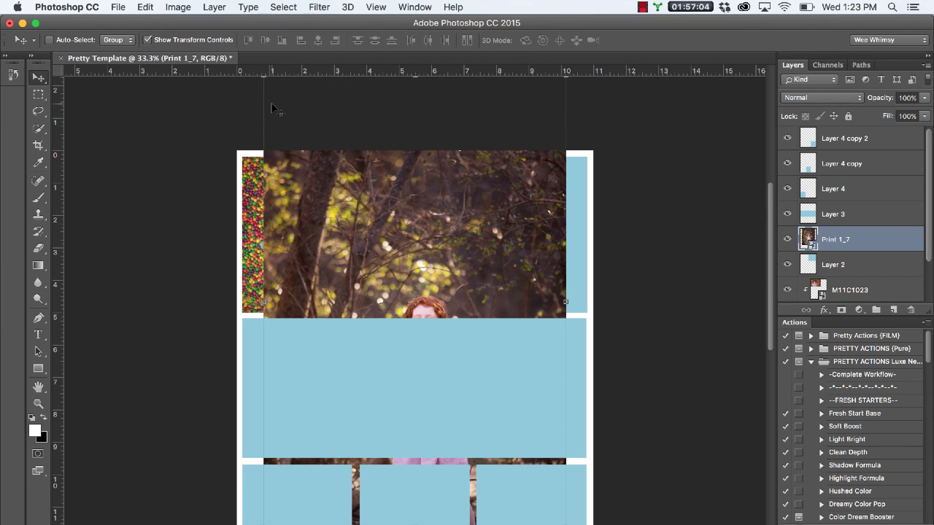
click(214, 7)
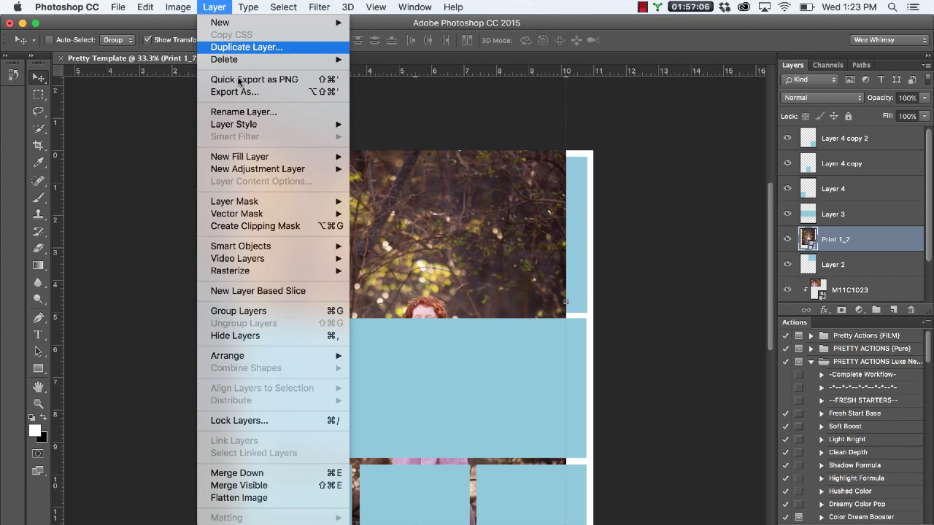
click(273, 227)
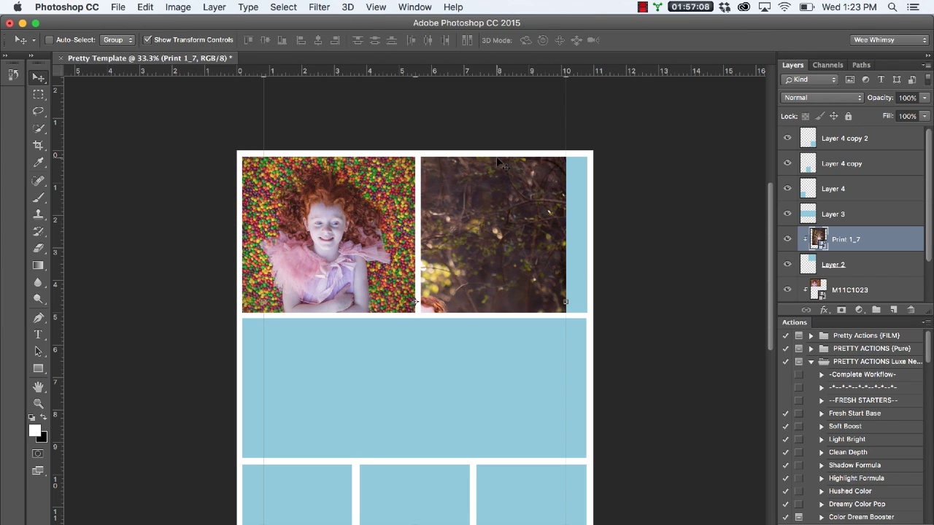
Scale Print 1_7 to about 39% and position it to frame the standing child
key(super+alt+g)
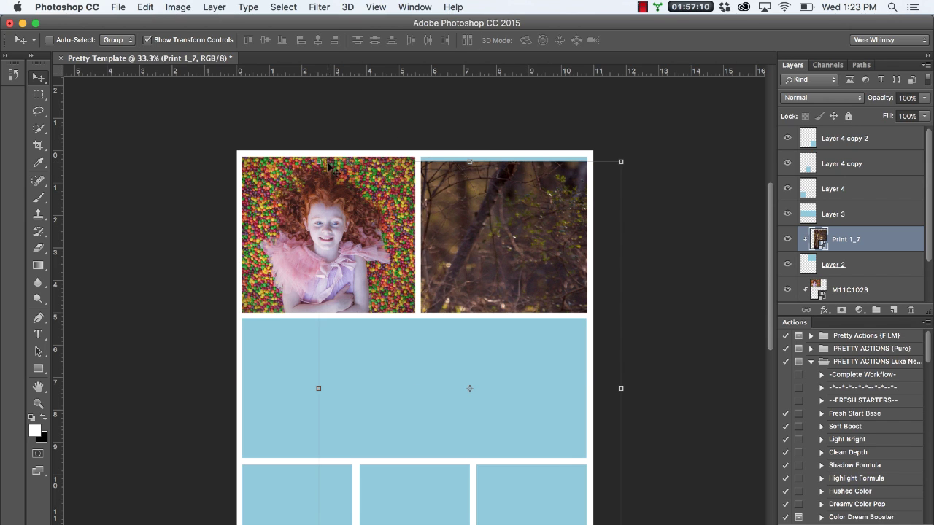
drag(320, 162, 422, 217)
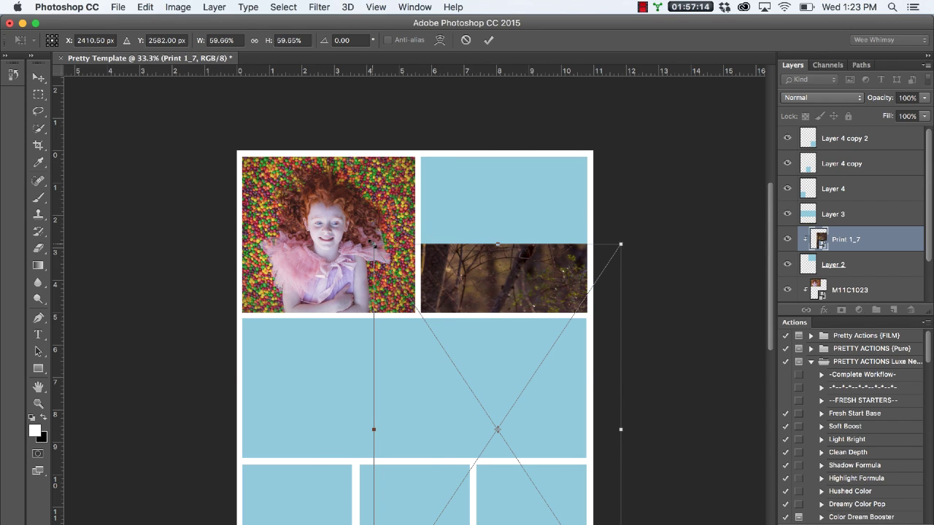
drag(375, 246, 407, 304)
drag(475, 351, 460, 176)
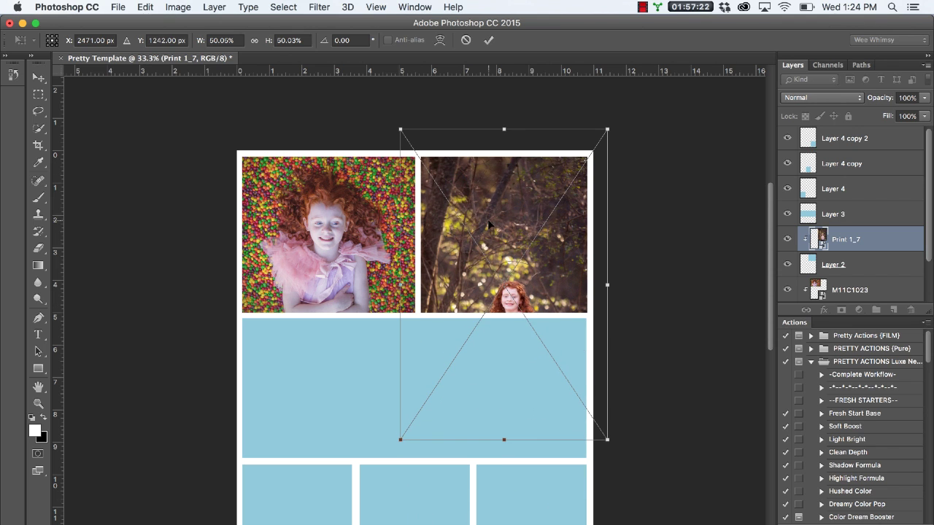
drag(489, 223, 489, 131)
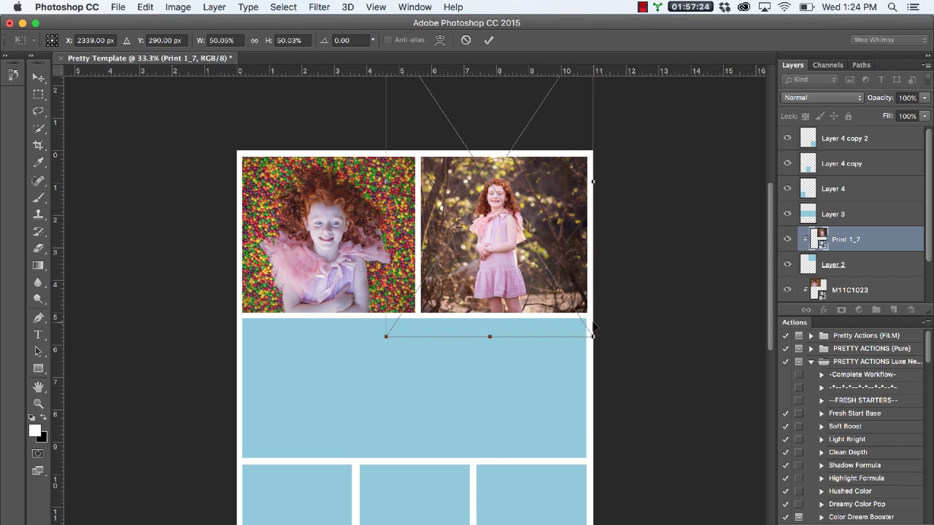
drag(591, 335, 539, 272)
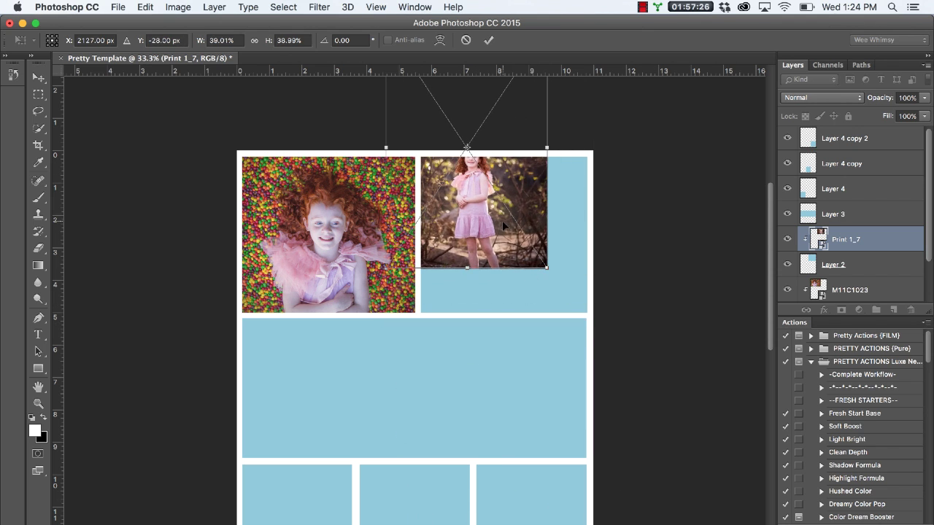
drag(506, 230, 536, 291)
drag(582, 91, 533, 183)
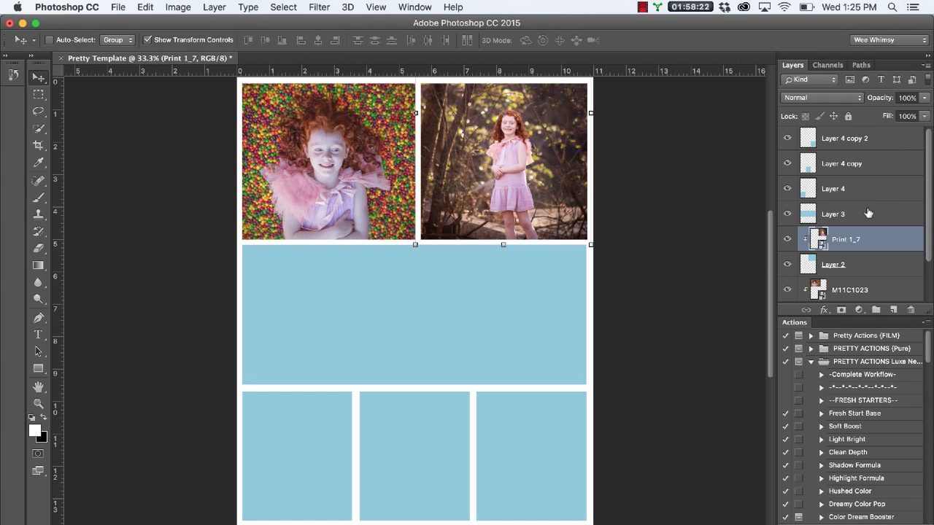
Create a new 5 × 5 inch document at 300 pixels/inch
click(118, 7)
click(123, 21)
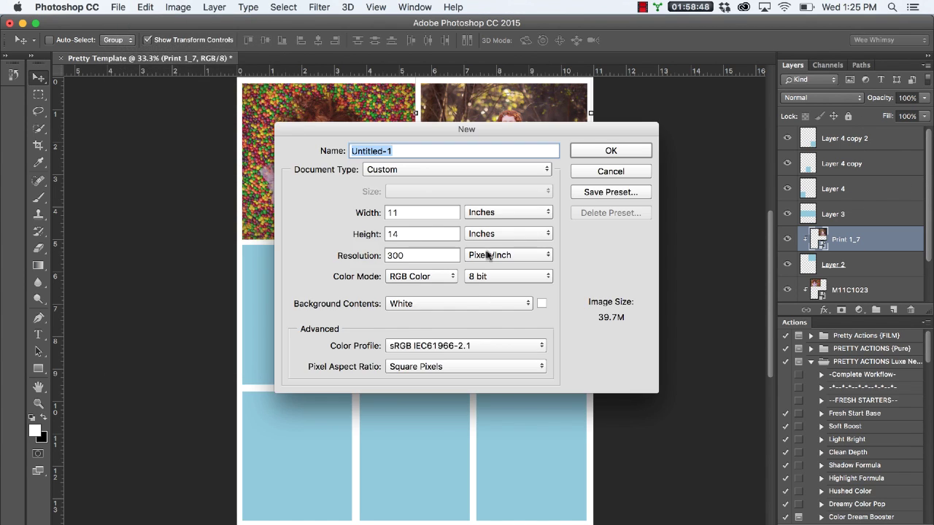
click(400, 211)
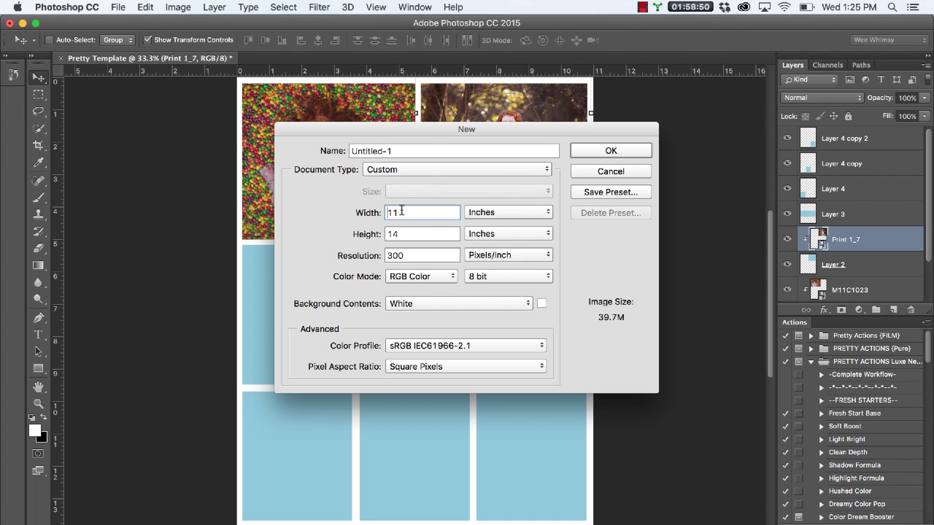
drag(400, 211, 385, 213)
text(5)
click(396, 233)
drag(396, 234, 381, 238)
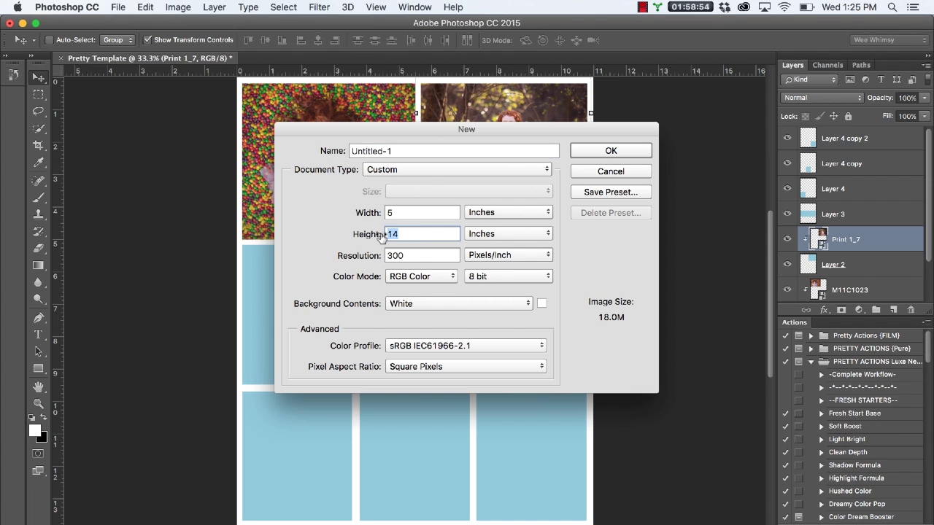
text(5)
click(613, 149)
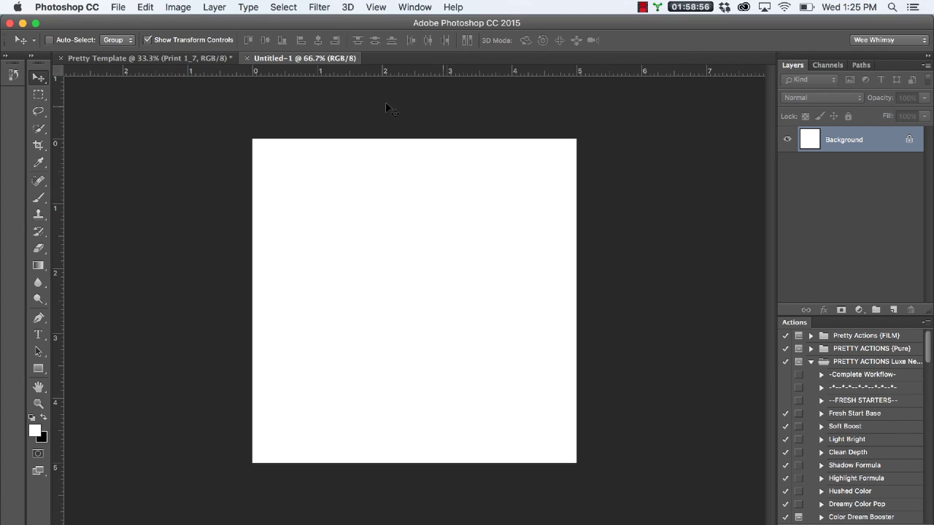
Add an empty Layer 1 above the Background
click(38, 94)
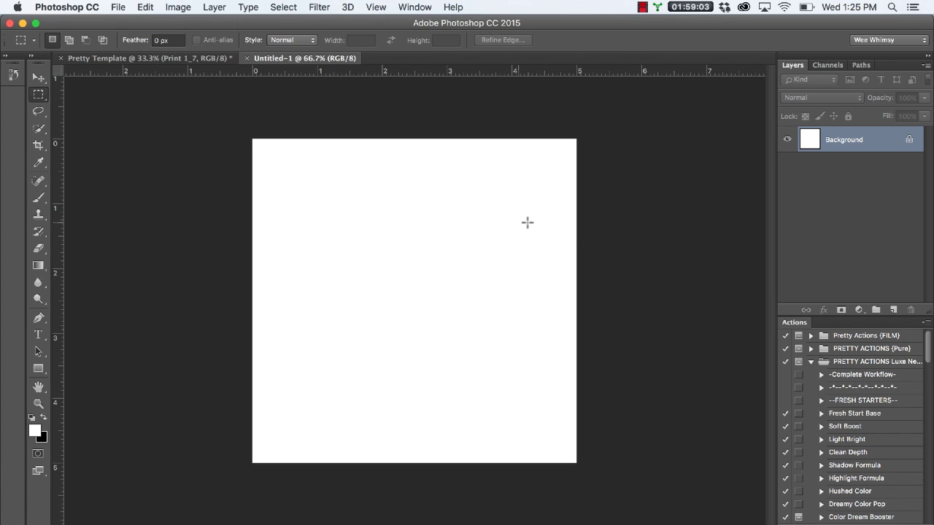
click(894, 312)
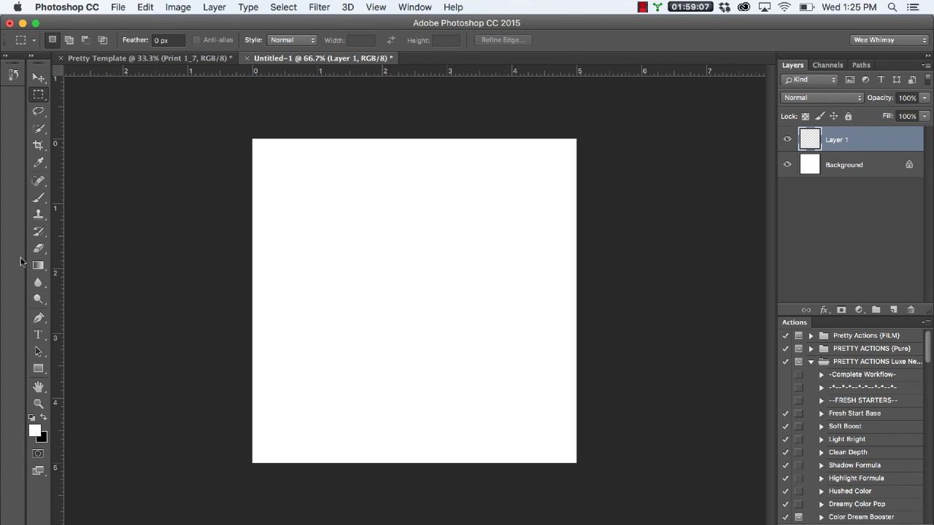
click(38, 197)
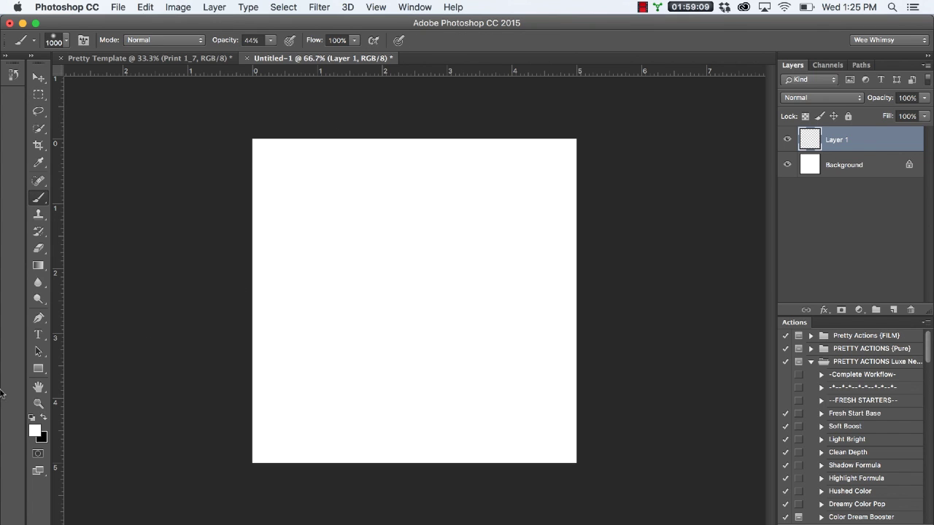
Set black as the foreground colour and choose the 175 px hard round brush
click(45, 417)
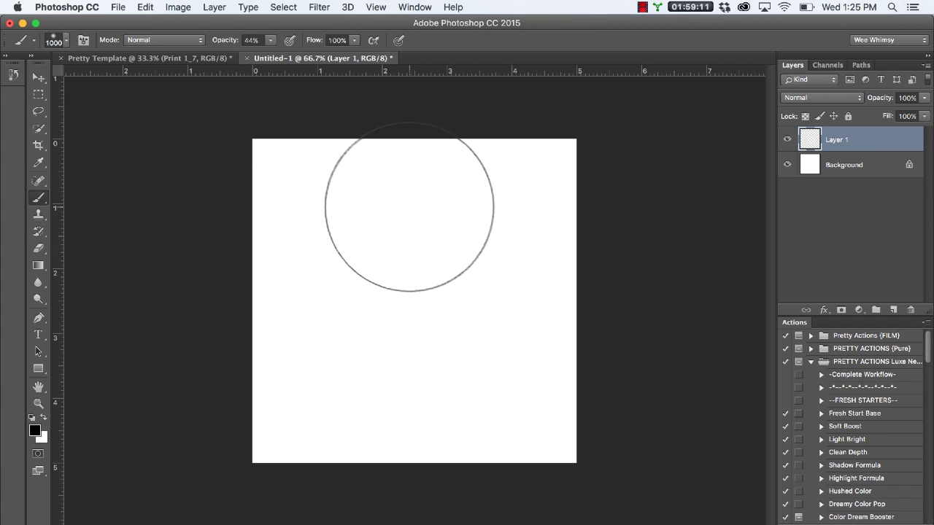
key(bracketleft)
key(bracketleft)
key(bracketleft)
key(bracketleft)
key(bracketleft)
key(bracketleft)
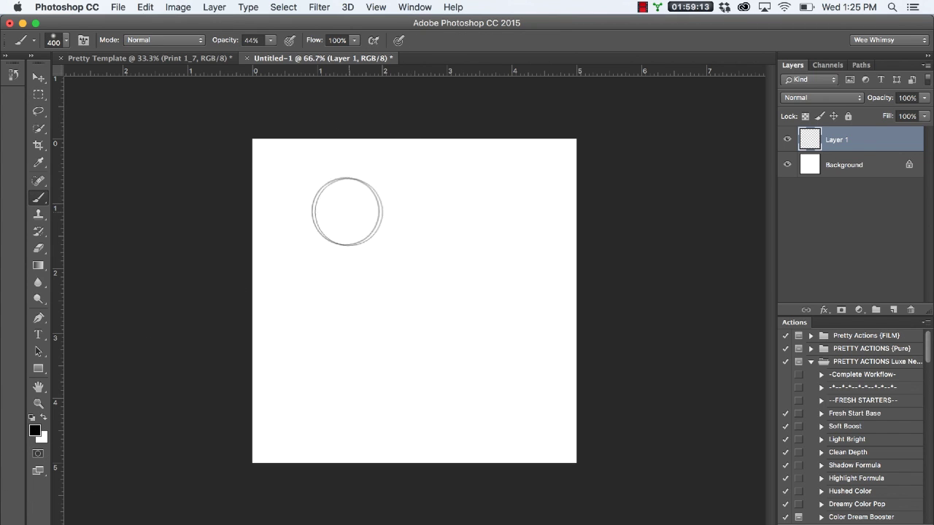
drag(307, 194, 341, 191)
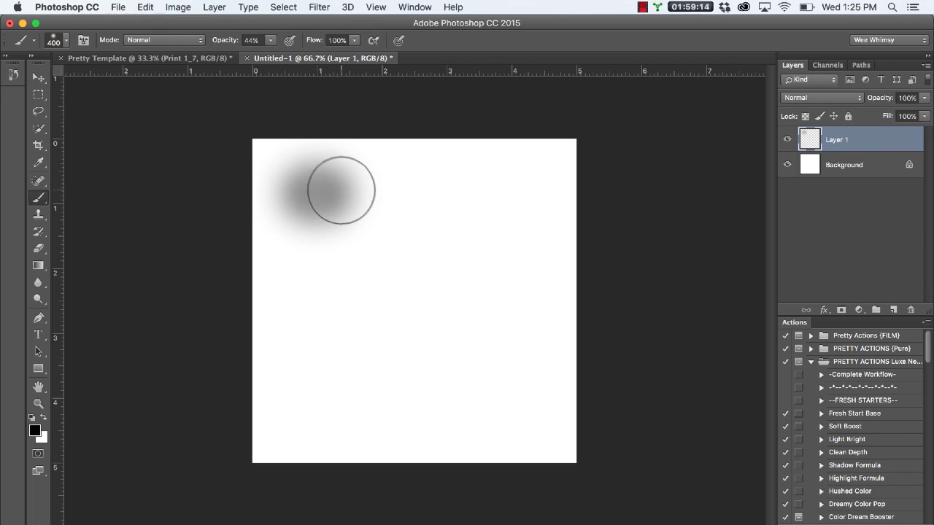
click(64, 46)
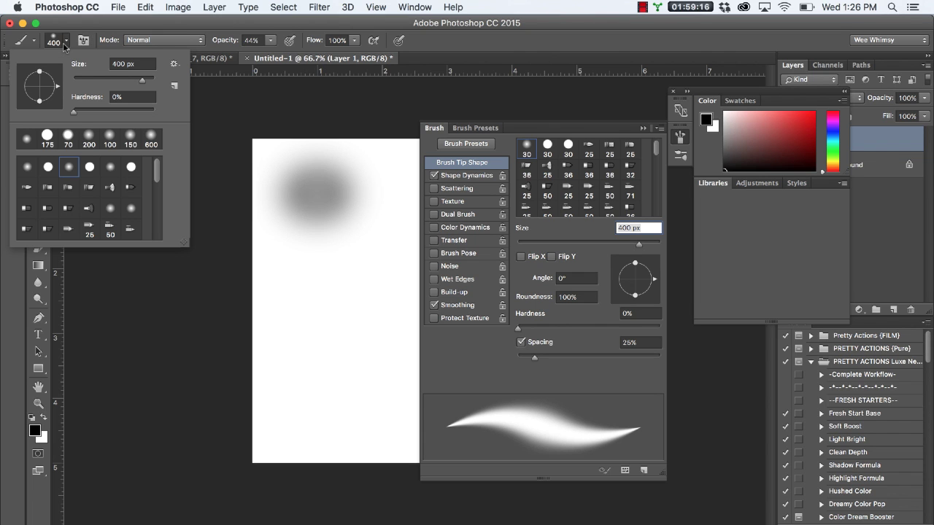
click(47, 135)
click(210, 119)
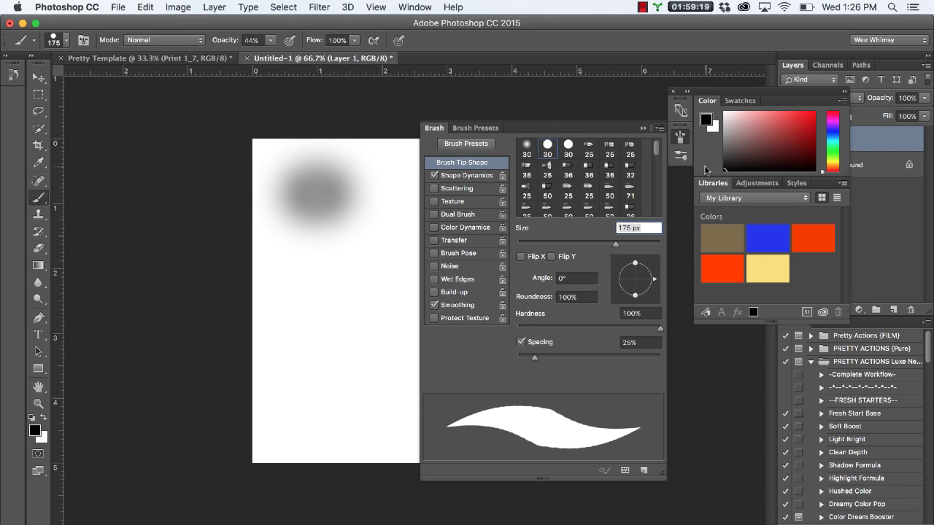
click(643, 128)
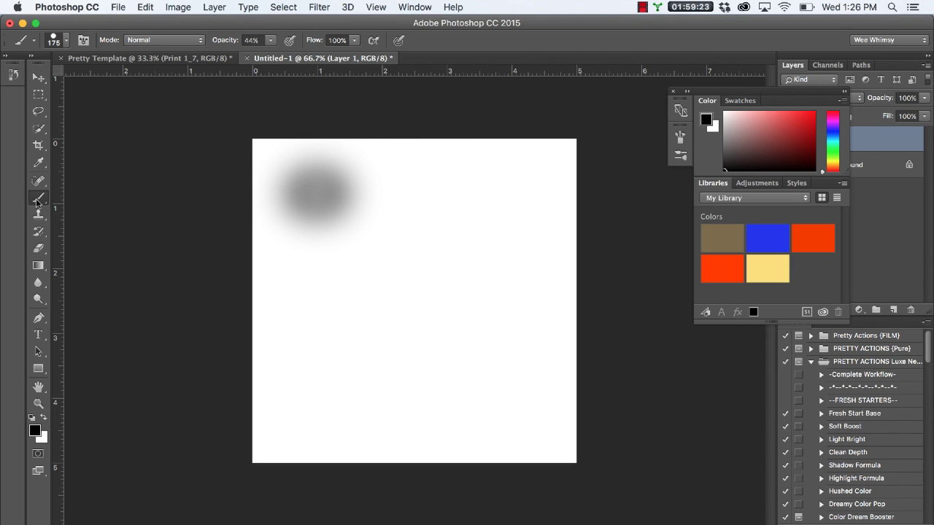
Raise brush opacity to 100% and paint thick black strokes over most of Layer 1
mouse_move(300, 177)
mouse_down()
mouse_move(466, 184)
mouse_move(310, 203)
mouse_move(459, 198)
mouse_move(310, 204)
mouse_move(457, 188)
mouse_move(380, 202)
mouse_up()
click(274, 41)
drag(270, 57, 320, 59)
click(673, 92)
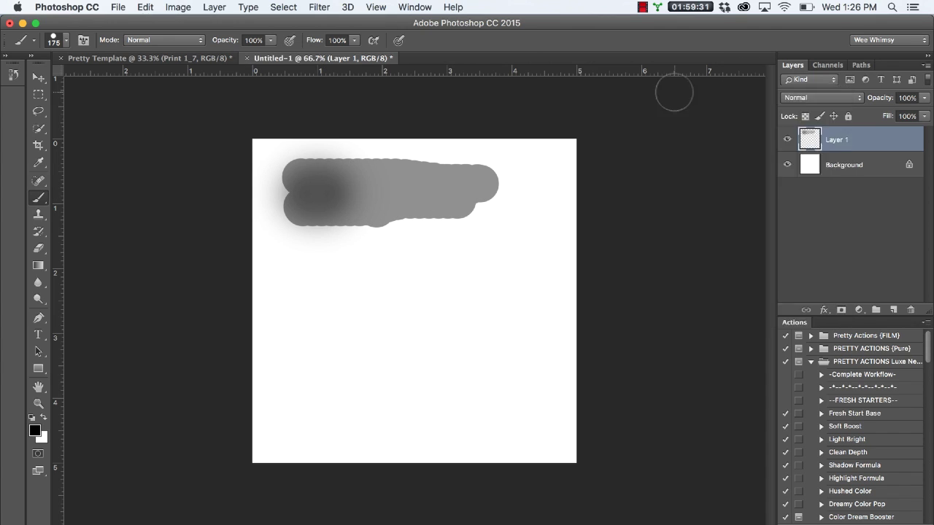
click(674, 91)
mouse_move(306, 190)
mouse_down()
mouse_move(502, 176)
mouse_move(344, 172)
mouse_move(307, 181)
mouse_move(472, 168)
mouse_move(534, 174)
mouse_move(332, 210)
mouse_move(375, 205)
mouse_move(357, 215)
mouse_move(559, 235)
mouse_move(278, 228)
mouse_move(432, 221)
mouse_move(335, 203)
mouse_move(536, 239)
mouse_move(343, 258)
mouse_move(472, 254)
mouse_move(305, 274)
mouse_move(504, 280)
mouse_move(412, 293)
mouse_move(380, 287)
mouse_move(348, 307)
mouse_move(415, 310)
mouse_move(297, 321)
mouse_move(492, 321)
mouse_move(462, 334)
mouse_move(200, 378)
mouse_move(430, 360)
mouse_move(418, 349)
mouse_move(446, 342)
mouse_move(491, 348)
mouse_move(468, 366)
mouse_move(378, 382)
mouse_move(468, 378)
mouse_move(387, 378)
mouse_move(339, 400)
mouse_move(551, 406)
mouse_move(534, 395)
mouse_move(352, 394)
mouse_move(584, 364)
mouse_move(459, 327)
mouse_move(353, 312)
mouse_move(521, 299)
mouse_move(529, 340)
mouse_move(329, 314)
mouse_move(298, 300)
mouse_move(323, 298)
mouse_move(394, 325)
mouse_move(313, 383)
mouse_move(337, 402)
mouse_move(404, 384)
mouse_move(416, 410)
mouse_move(481, 401)
mouse_move(458, 419)
mouse_move(383, 422)
mouse_move(411, 423)
mouse_up()
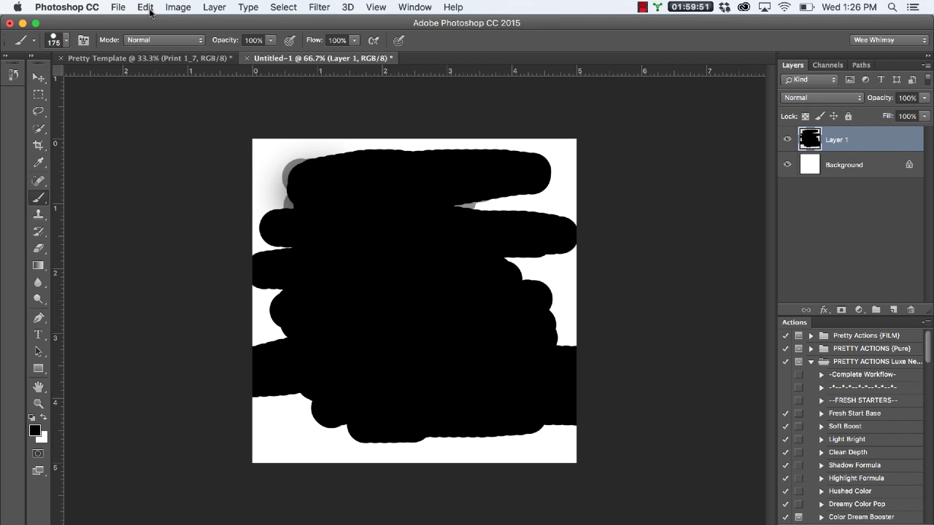
Embed Print 1_9.jpg and clip it to the black brush shape on Layer 1
click(121, 9)
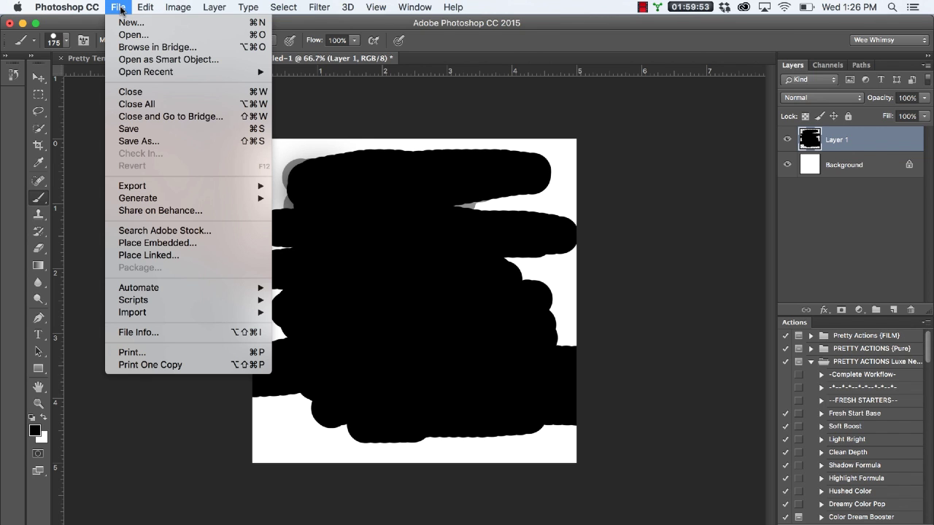
mouse_move(176, 205)
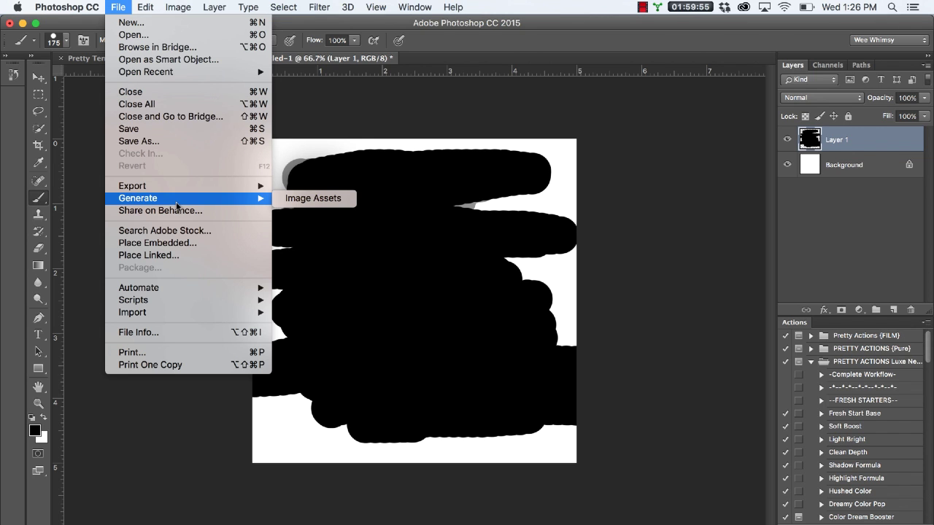
click(177, 244)
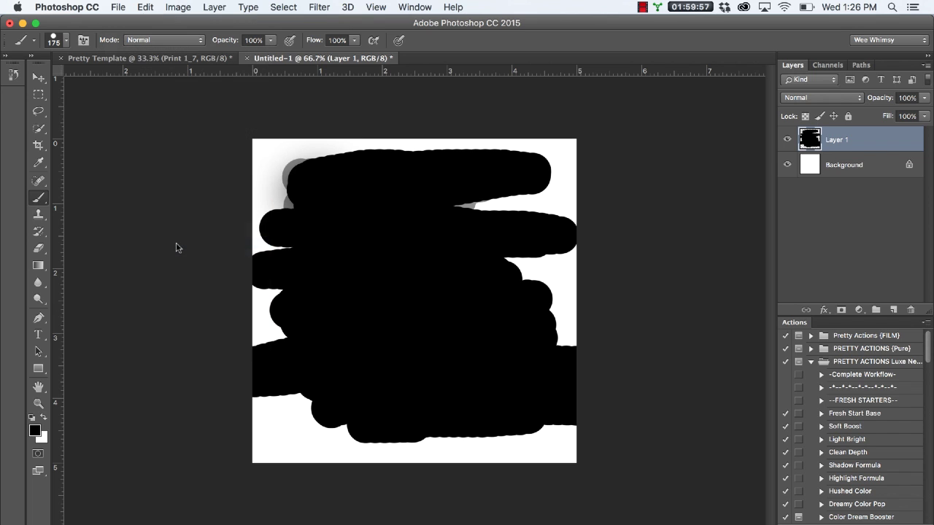
click(352, 191)
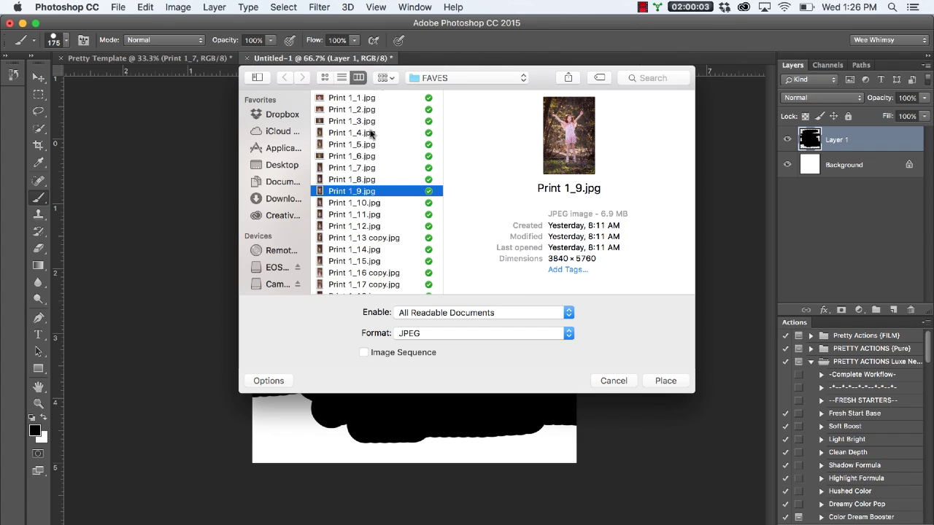
click(661, 382)
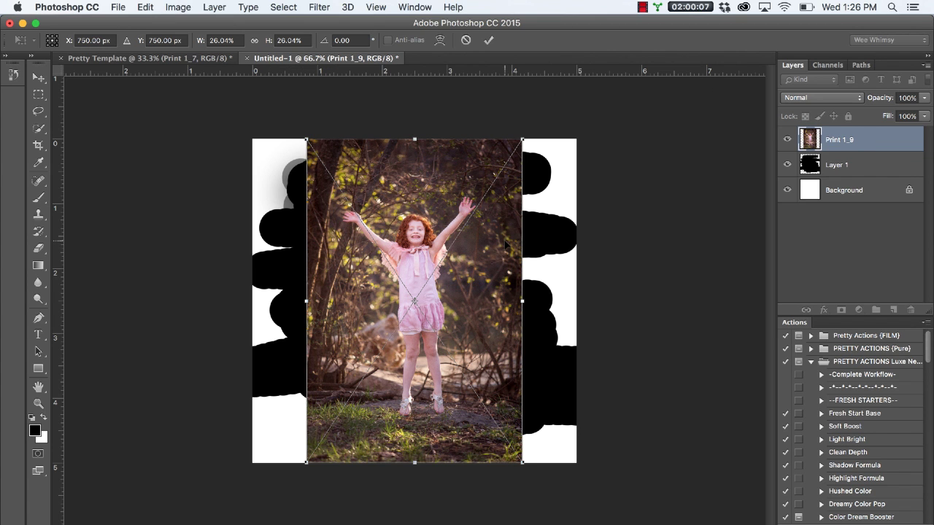
key(Return)
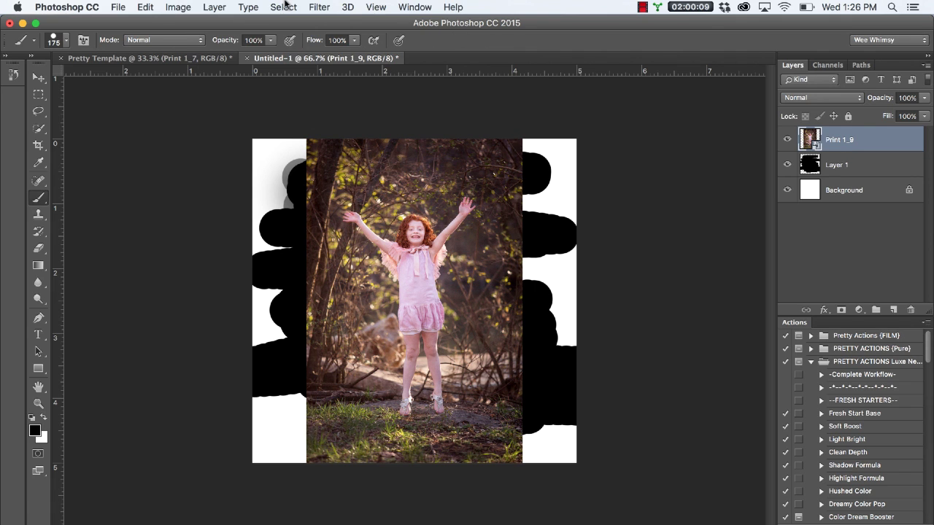
click(213, 8)
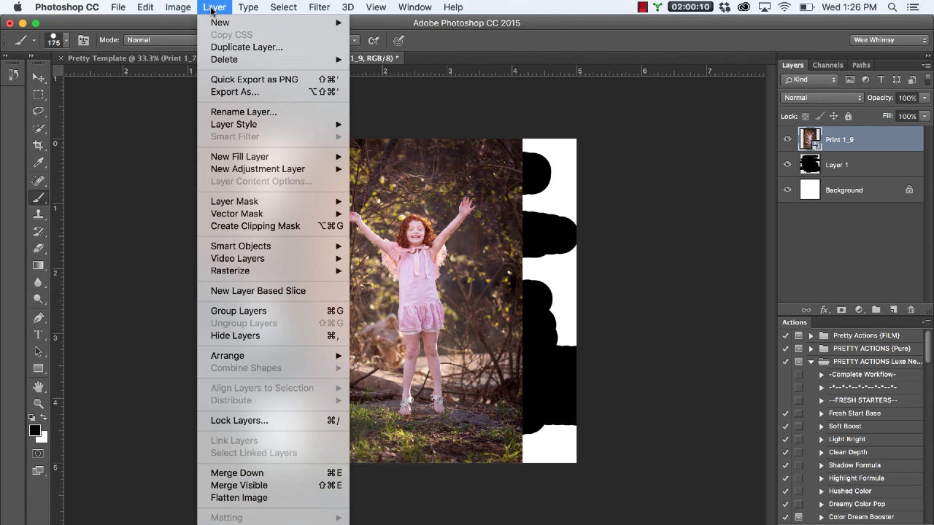
click(277, 227)
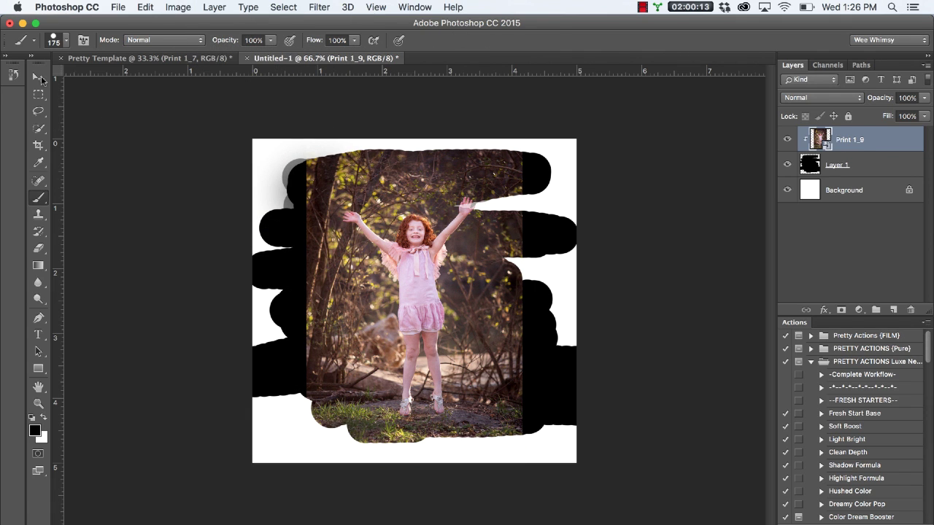
Enlarge Print 1_9 to about 39% and nudge it so the jumping girl fills the shape
click(38, 78)
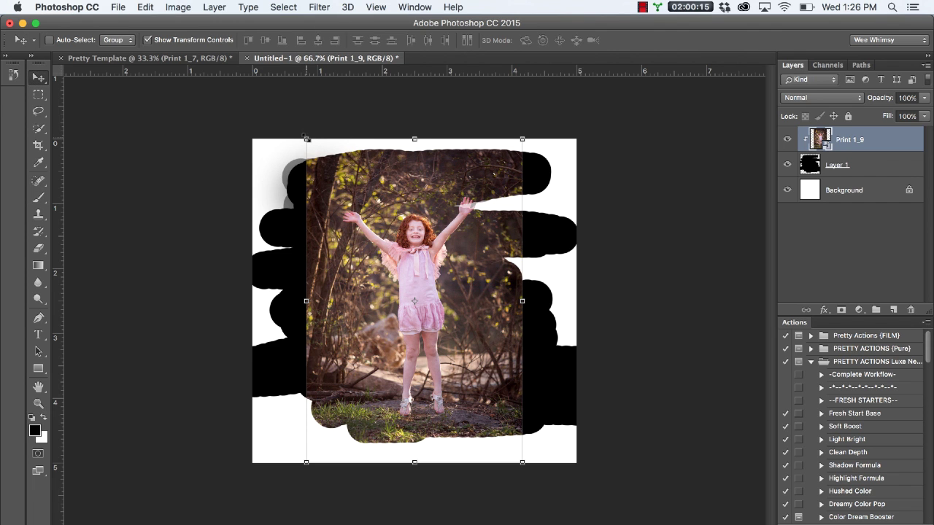
drag(306, 138, 254, 59)
drag(521, 461, 608, 521)
drag(420, 363, 413, 359)
key(Return)
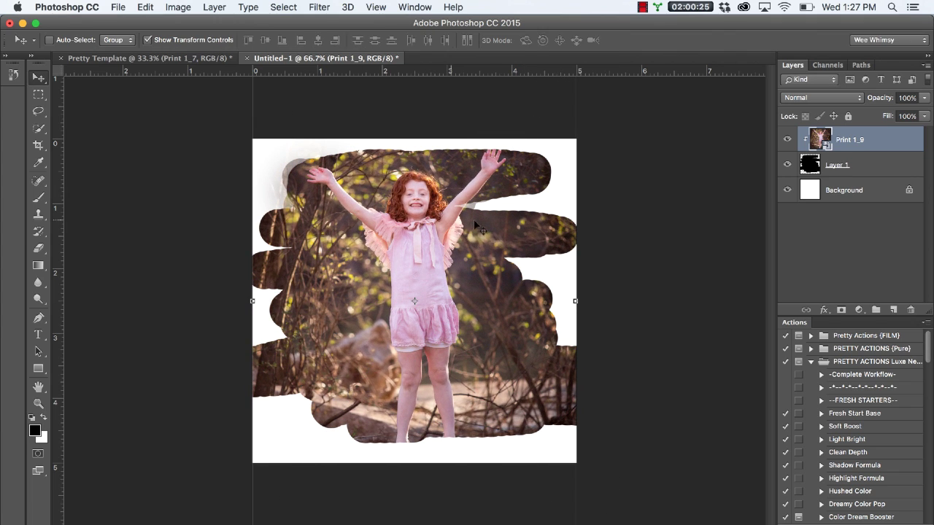